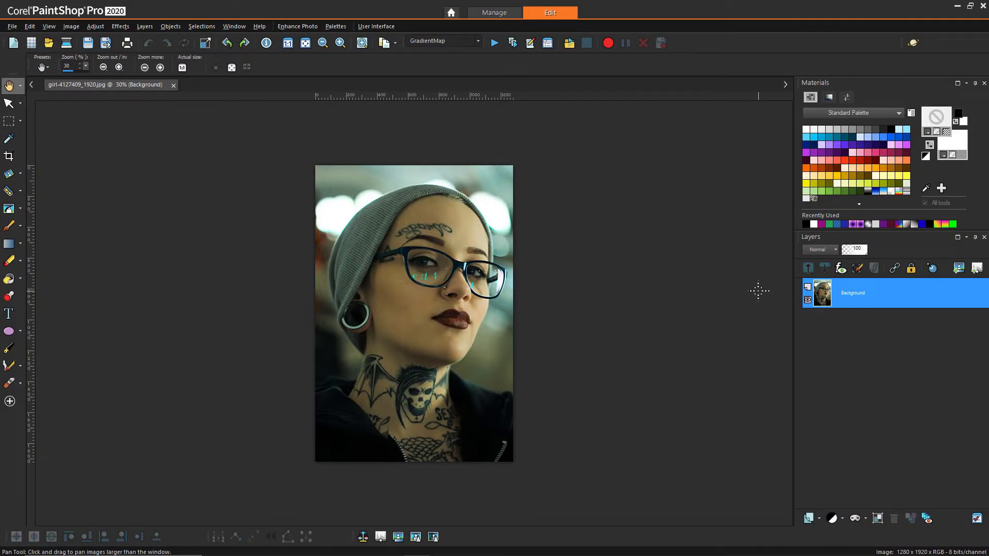
# Duplicate the portrait's Background layer to create Copy of Background.
pyautogui.rightClick(867, 297)
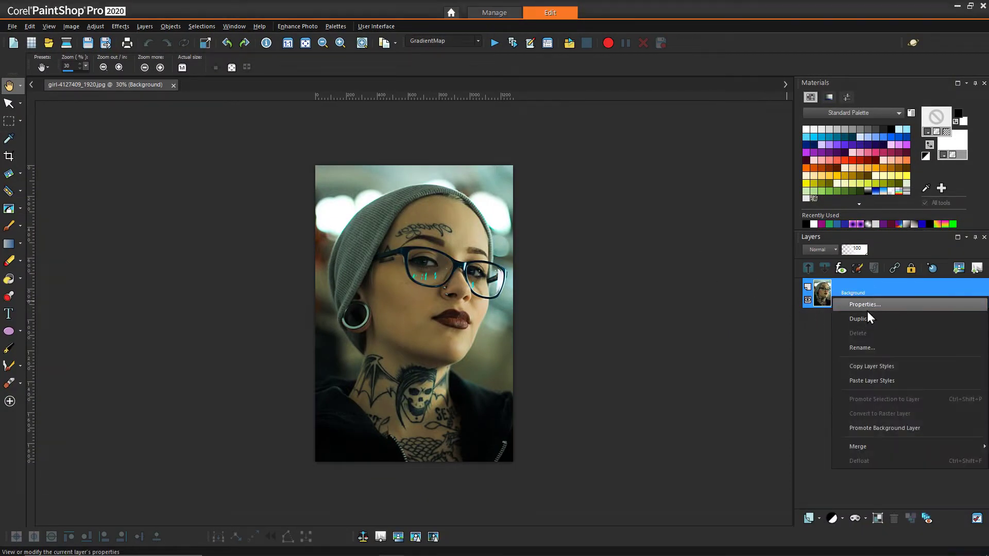
pyautogui.click(869, 318)
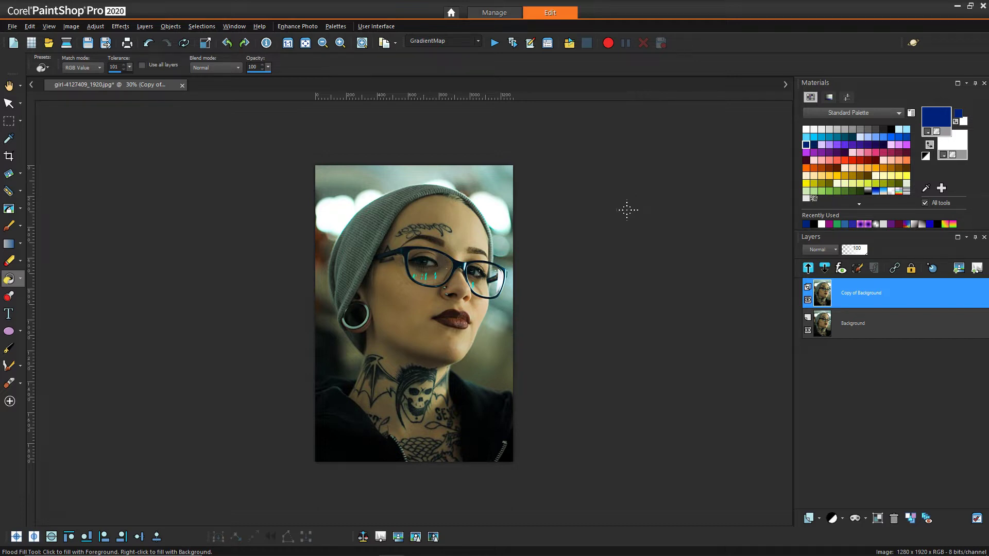
pyautogui.click(478, 42)
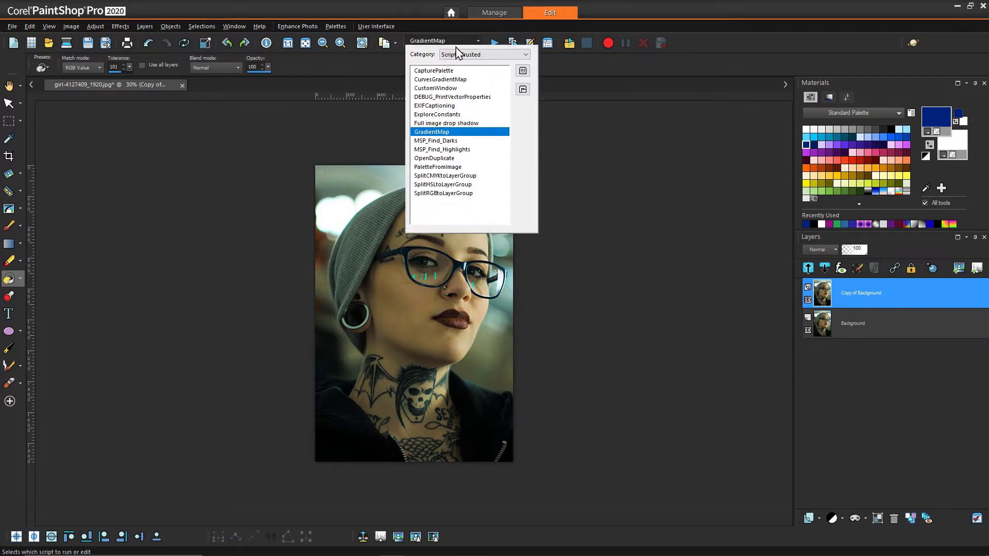
pyautogui.click(443, 135)
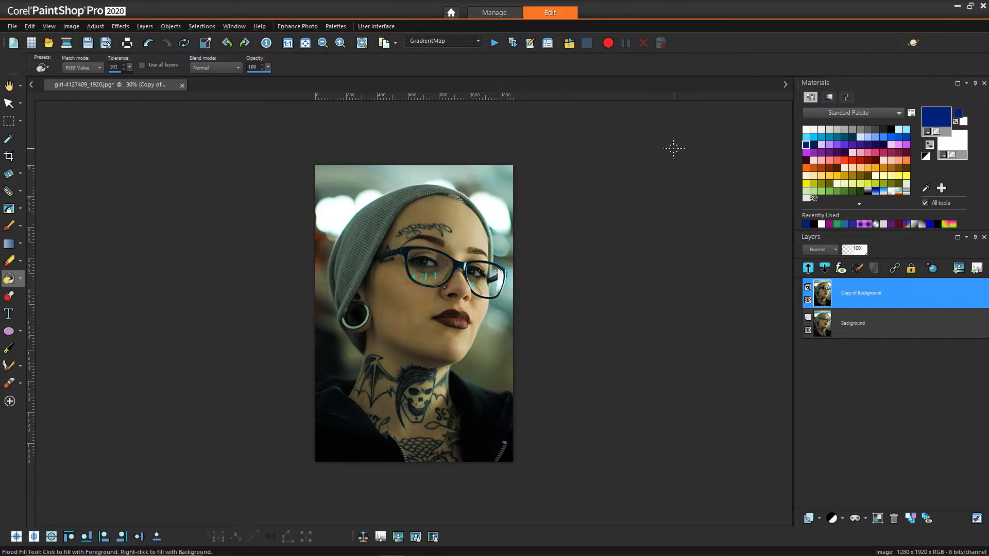
pyautogui.click(942, 109)
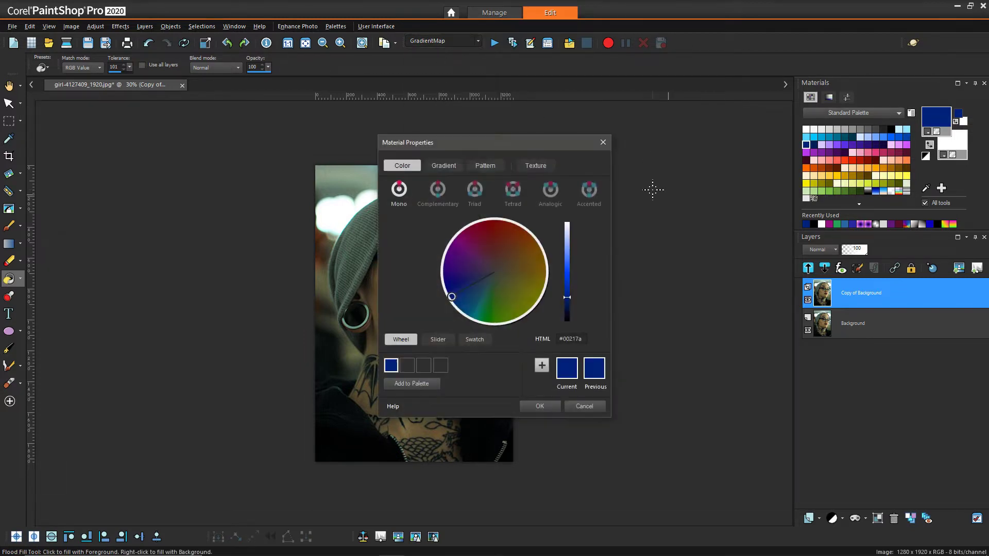
pyautogui.click(443, 166)
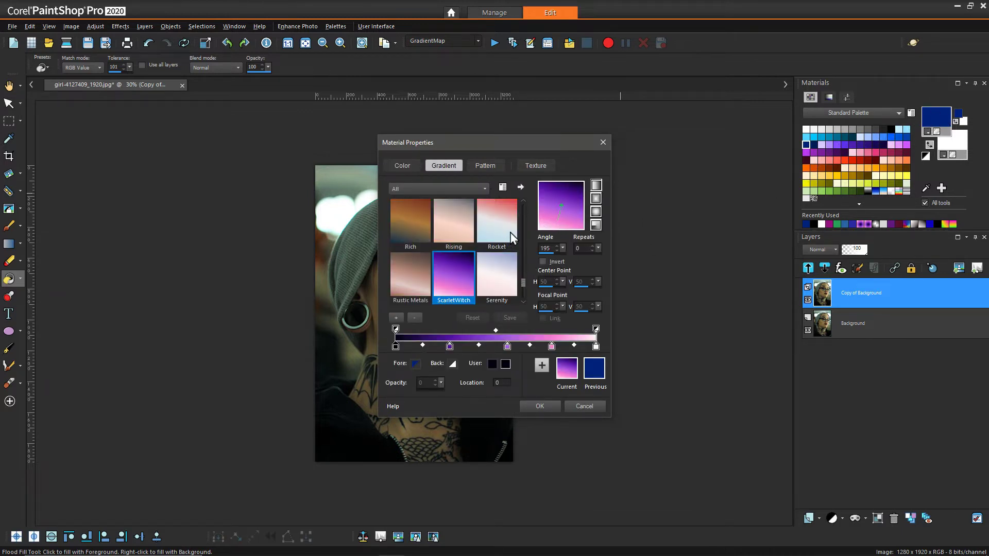
pyautogui.moveTo(523, 282); pyautogui.dragTo(522, 212)
pyautogui.click(411, 220)
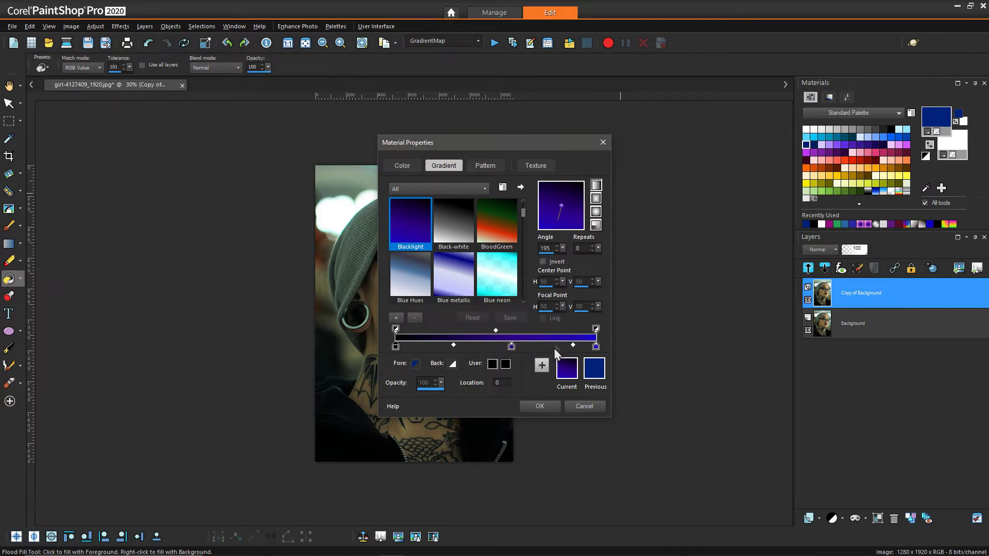
pyautogui.click(584, 406)
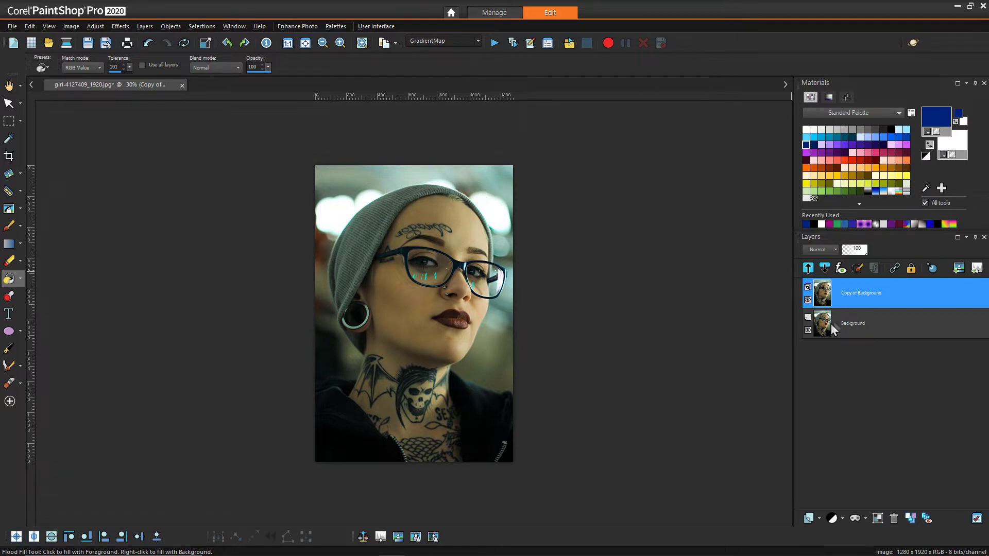
pyautogui.click(9, 86)
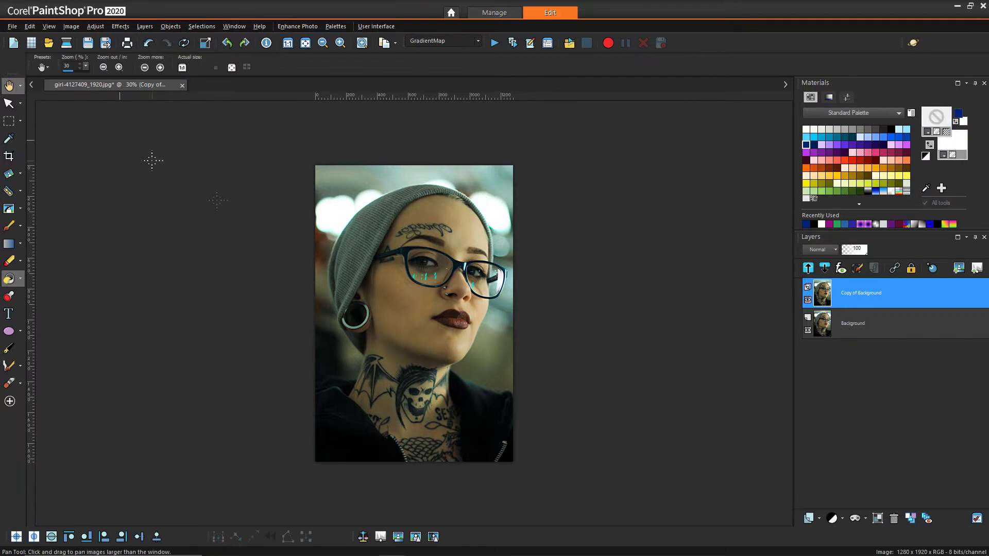
# Copy the portrait photo and paste it as a new image, Image1.
pyautogui.rightClick(331, 244)
pyautogui.click(360, 265)
pyautogui.rightClick(258, 84)
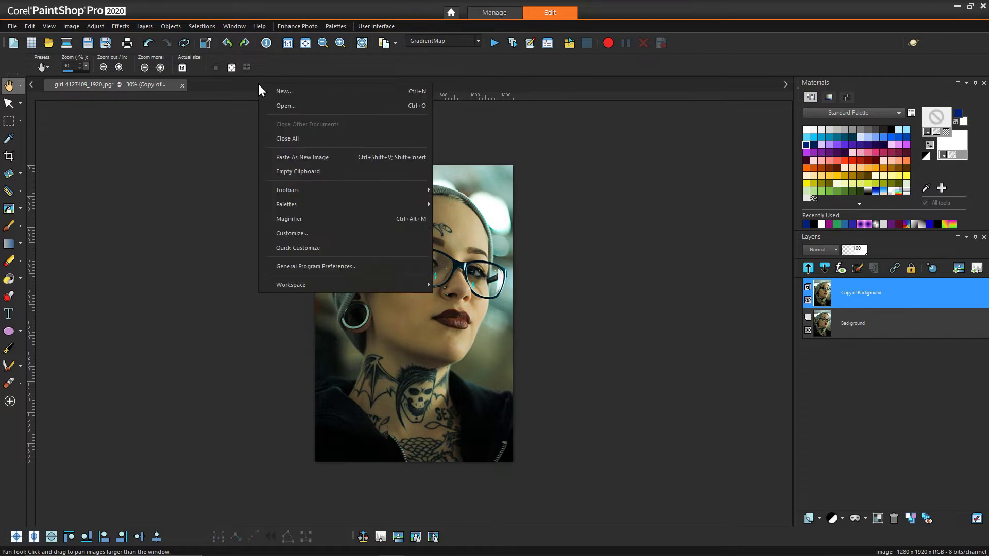
pyautogui.click(310, 159)
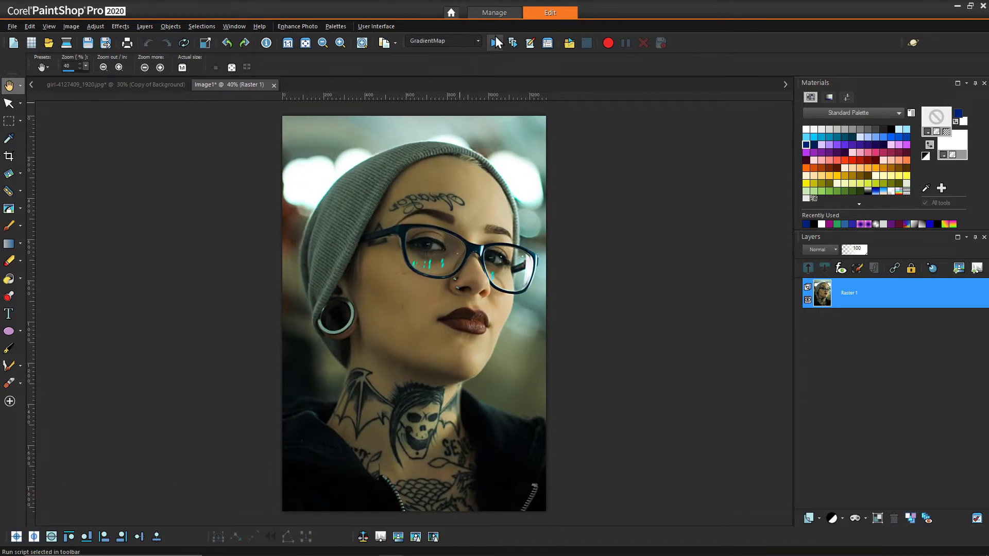
# Set the foreground to the Blacklight gradient and run the GradientMap script on Image1.
pyautogui.click(953, 137)
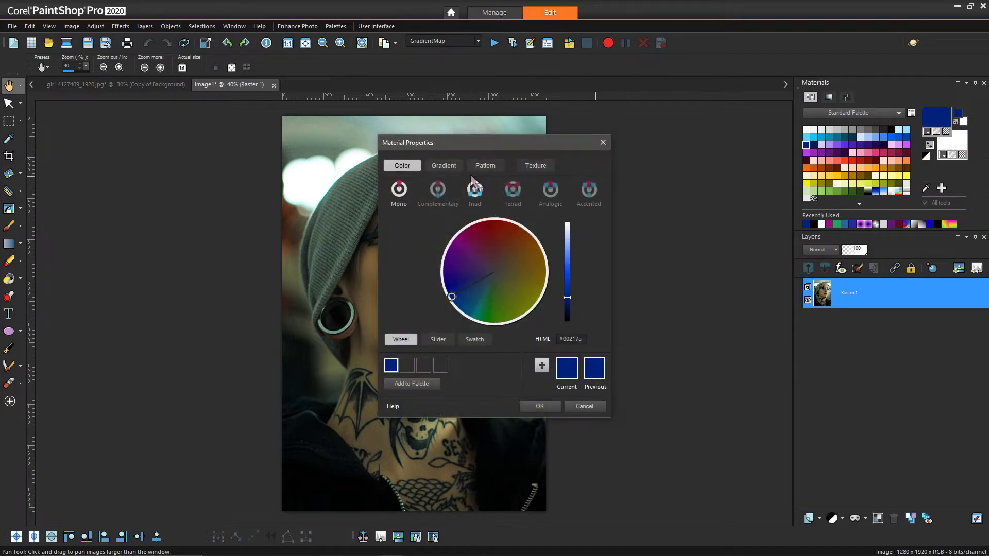
pyautogui.click(444, 165)
pyautogui.moveTo(523, 282); pyautogui.dragTo(517, 215)
pyautogui.click(419, 230)
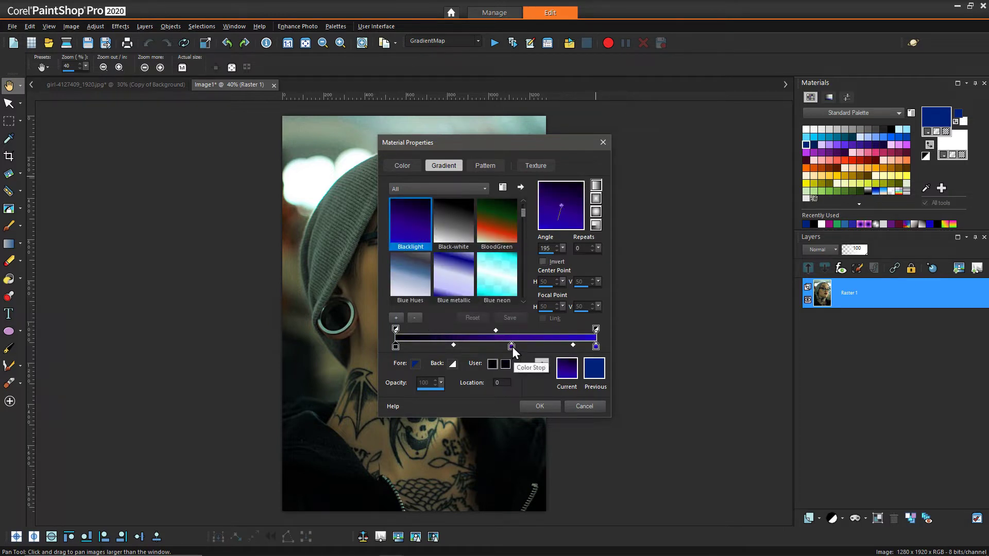
pyautogui.click(537, 406)
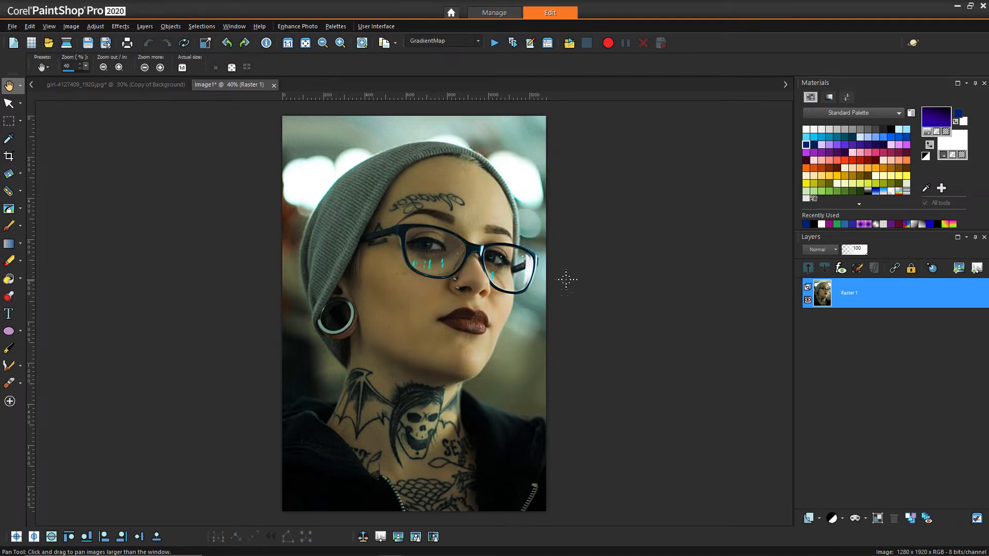
pyautogui.click(495, 44)
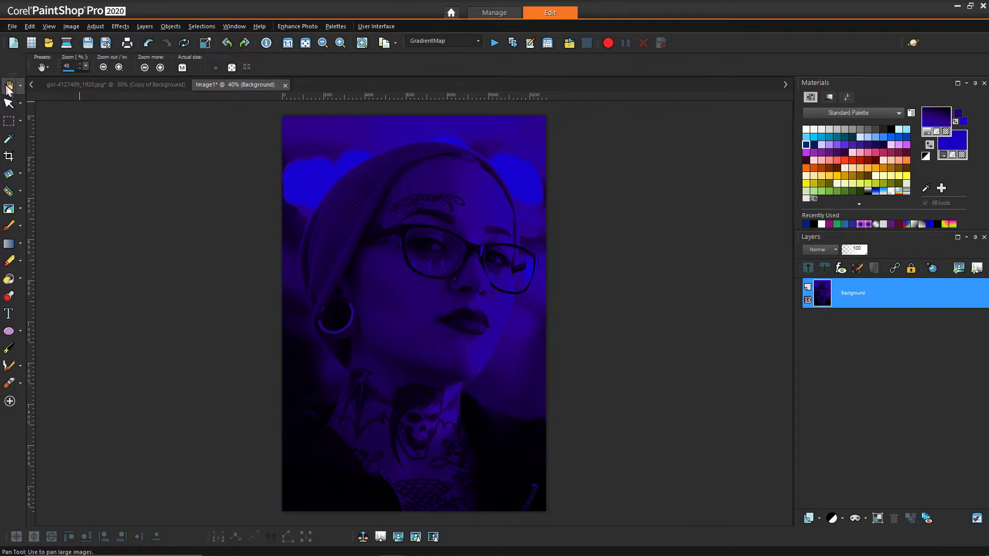
# Paste the blue gradient-mapped image into the portrait as a new layer above Background.
pyautogui.rightClick(317, 186)
pyautogui.click(343, 209)
pyautogui.click(154, 85)
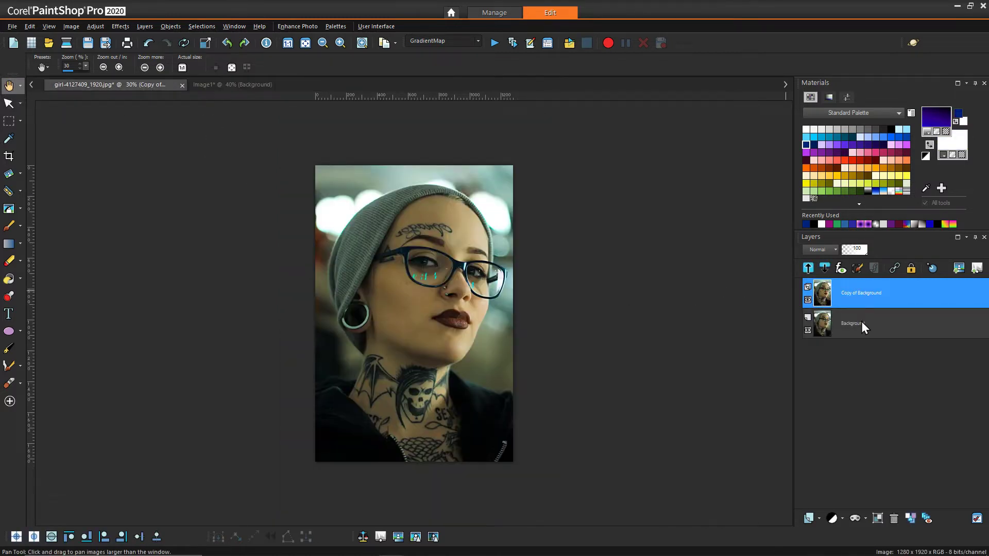
pyautogui.moveTo(851, 300)
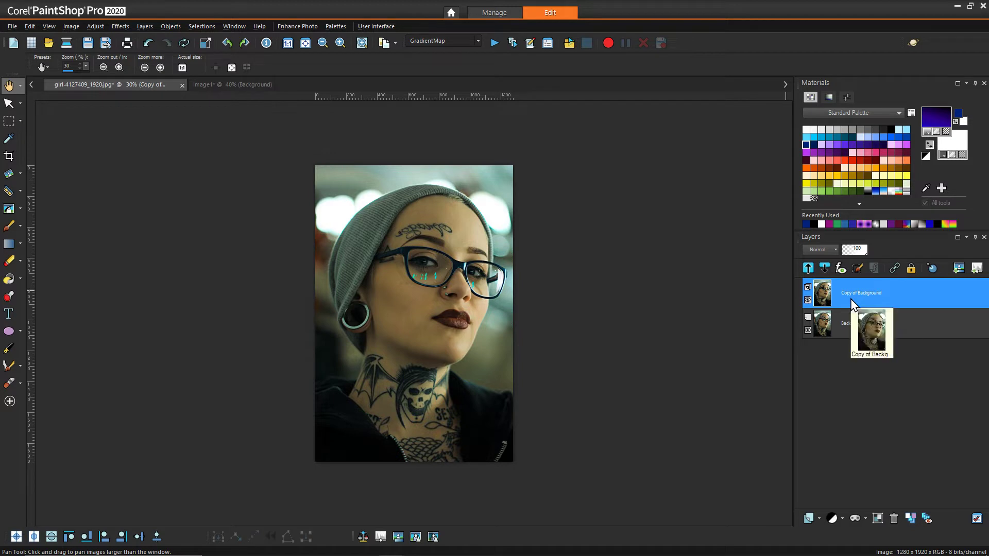
pyautogui.click(867, 324)
pyautogui.hotkey('ctrl', 'l')
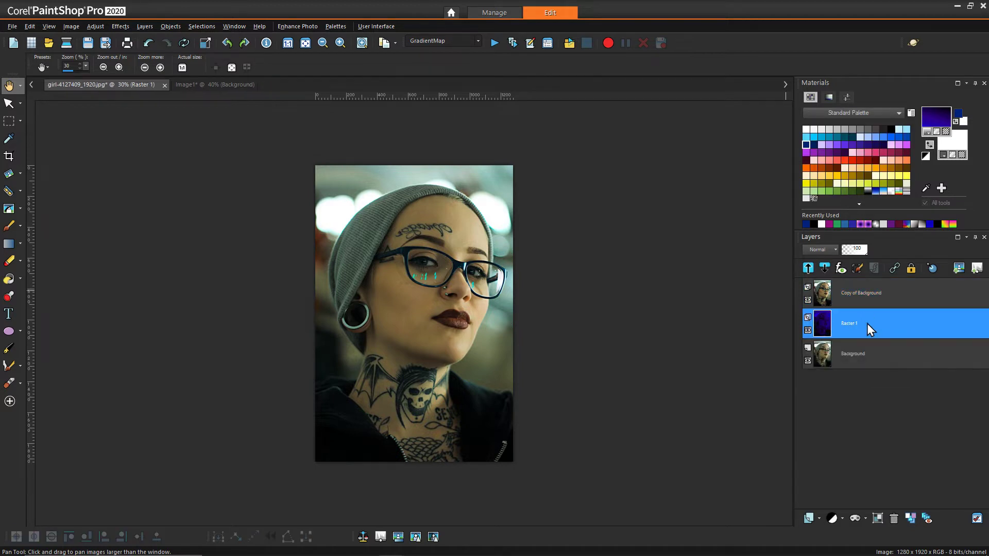
# Delete the Copy of Background layer from the portrait.
pyautogui.click(849, 296)
pyautogui.rightClick(848, 295)
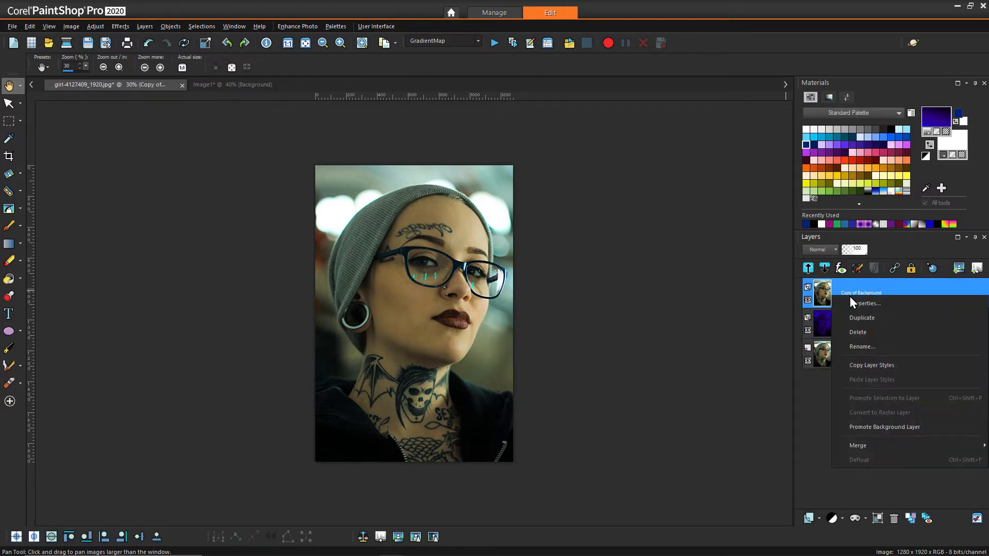
pyautogui.click(864, 332)
pyautogui.click(464, 301)
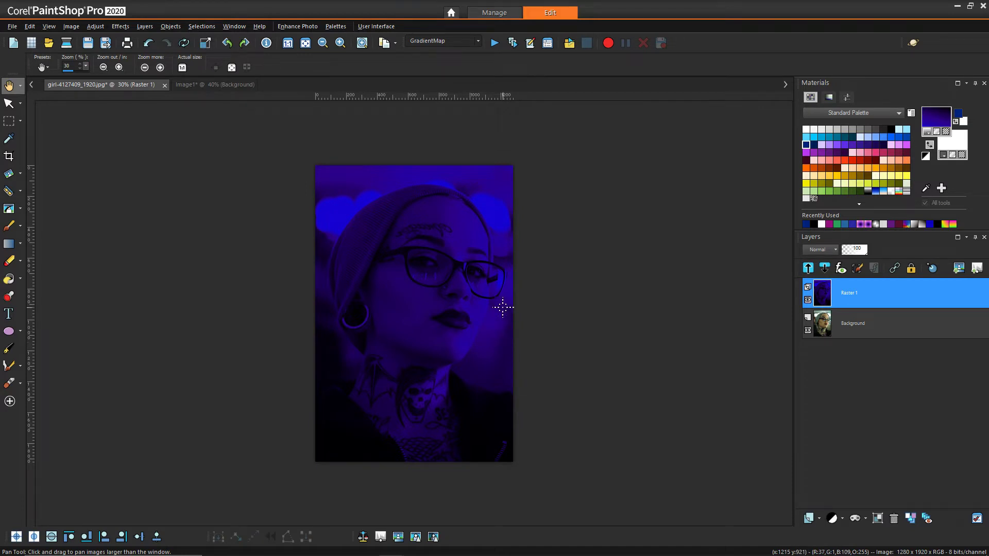
# Close Image1 without saving it.
pyautogui.click(218, 85)
pyautogui.click(254, 85)
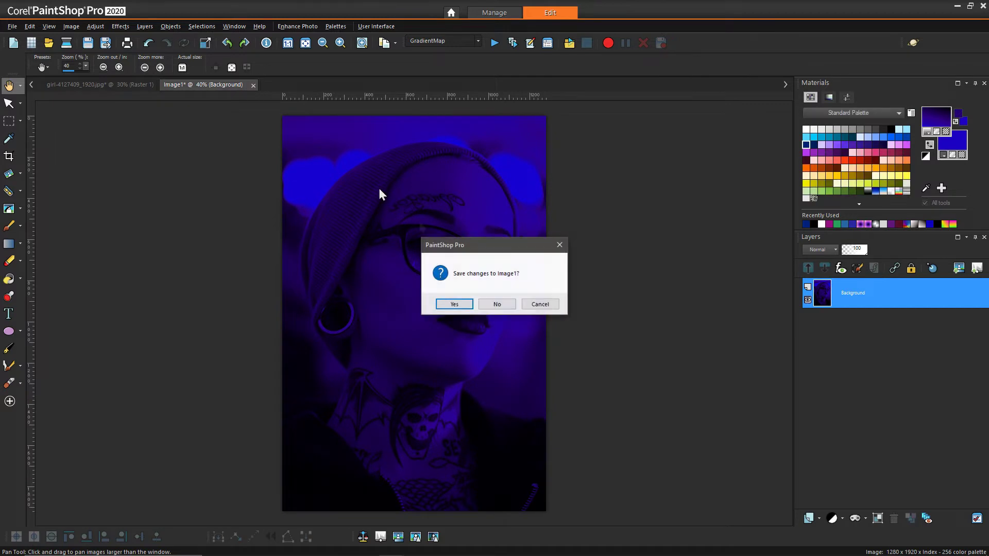
pyautogui.click(492, 304)
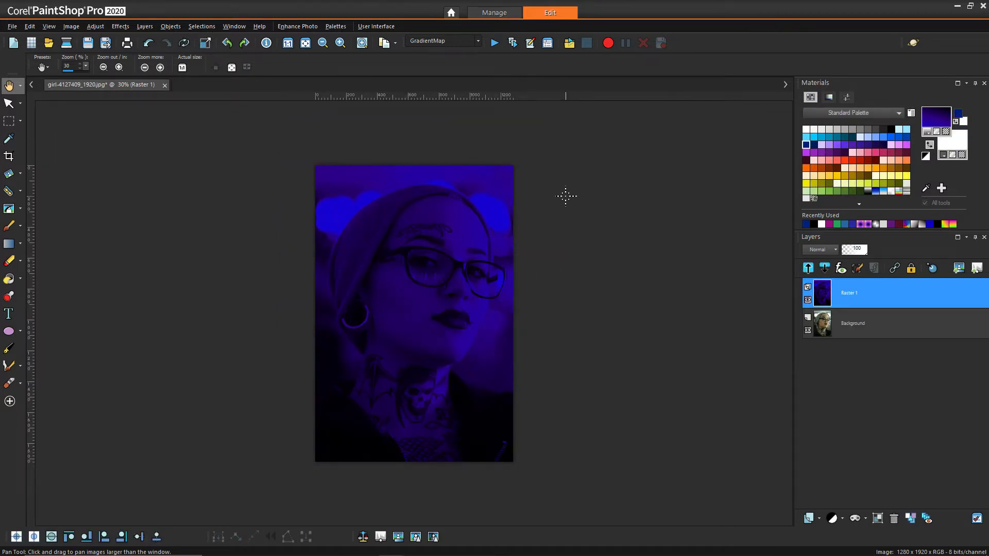
# Hide the blue Raster 1 layer and select the Background layer.
pyautogui.click(808, 300)
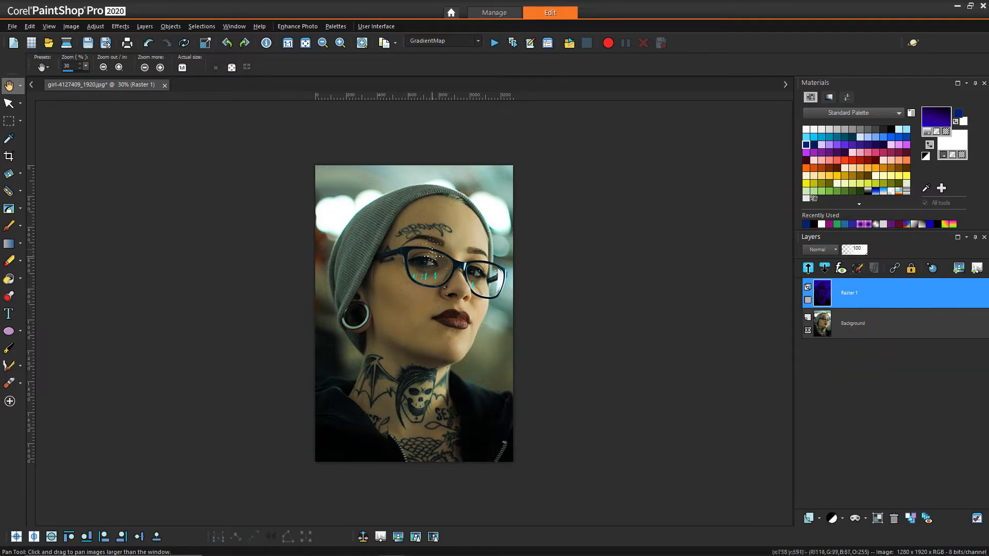
pyautogui.click(851, 323)
# Duplicate the Background layer and invert the copy with Negative Image.
pyautogui.rightClick(850, 324)
pyautogui.click(858, 341)
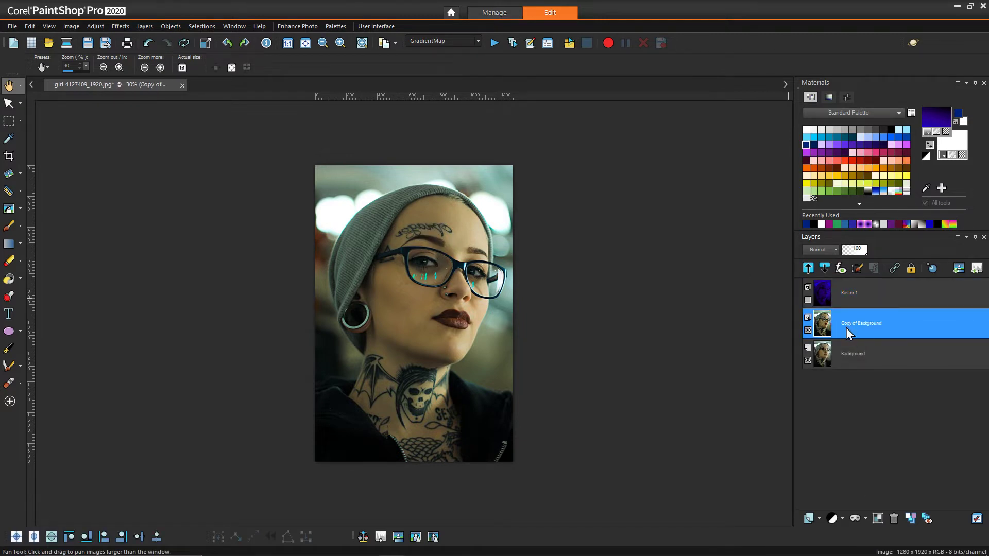
pyautogui.click(72, 26)
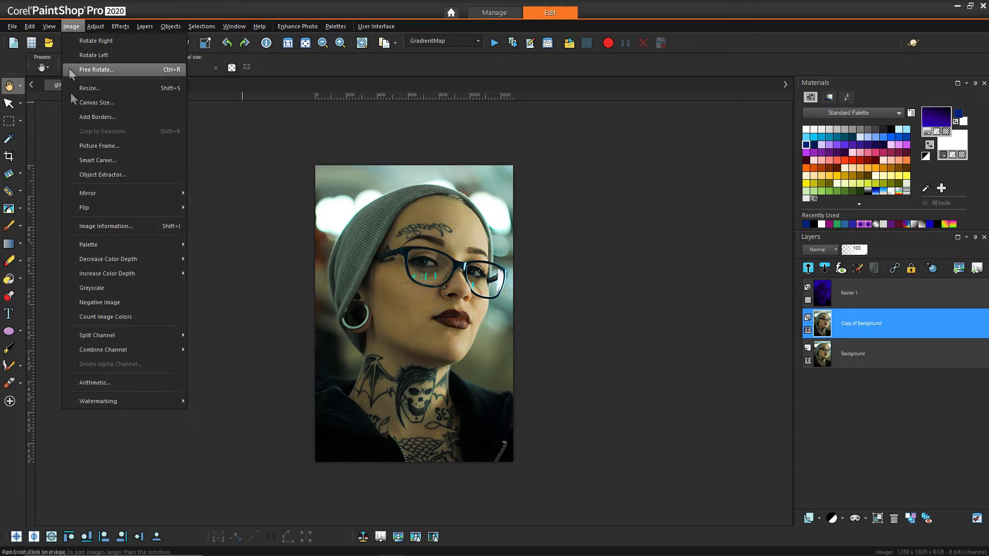
pyautogui.click(97, 302)
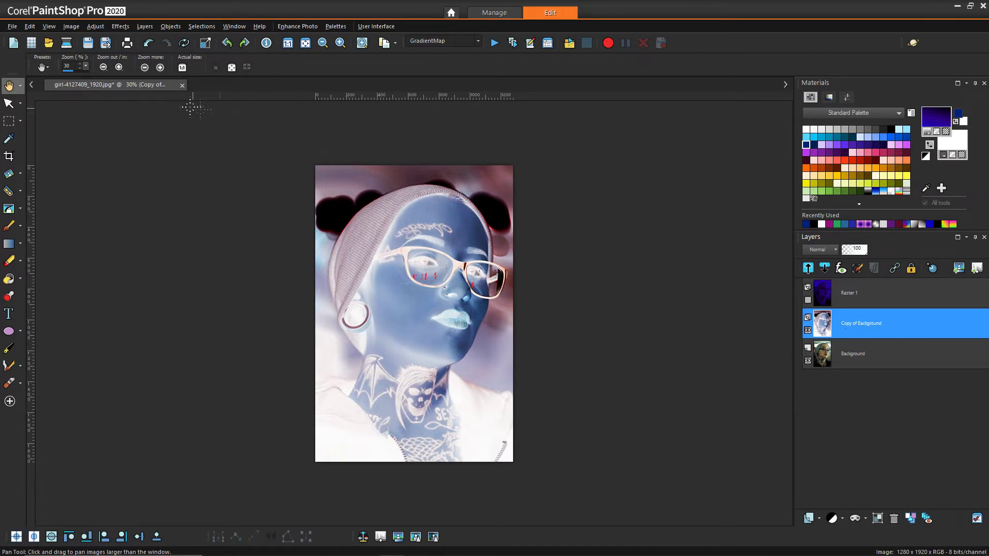
pyautogui.click(97, 26)
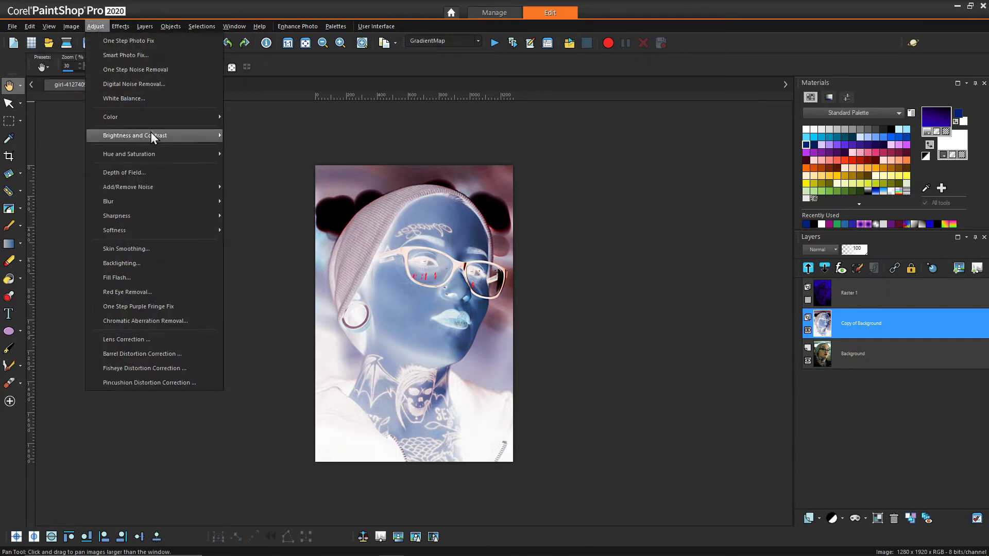
# Set the negative copy's Levels inputs to 80, 189 and 231.
pyautogui.moveTo(151, 131)
pyautogui.click(286, 251)
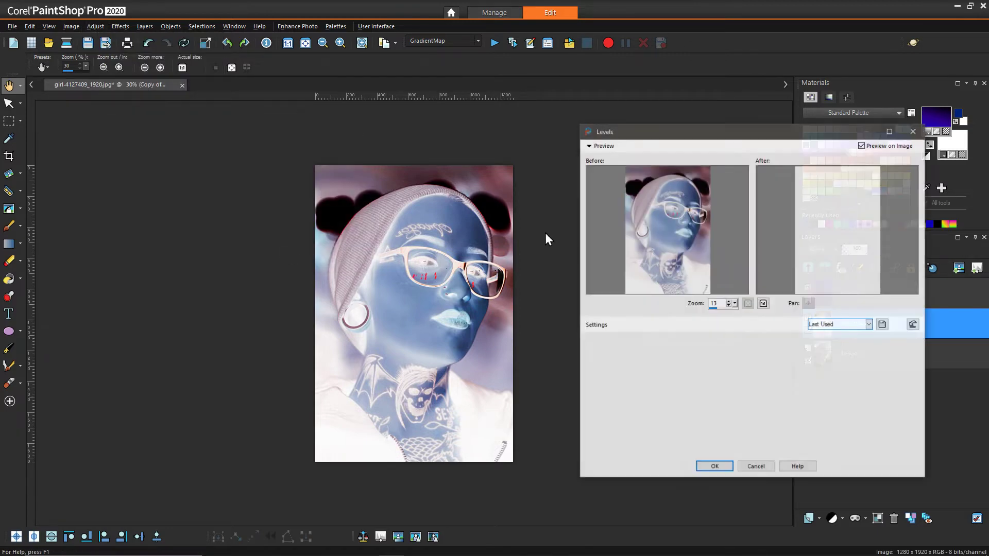
pyautogui.click(913, 324)
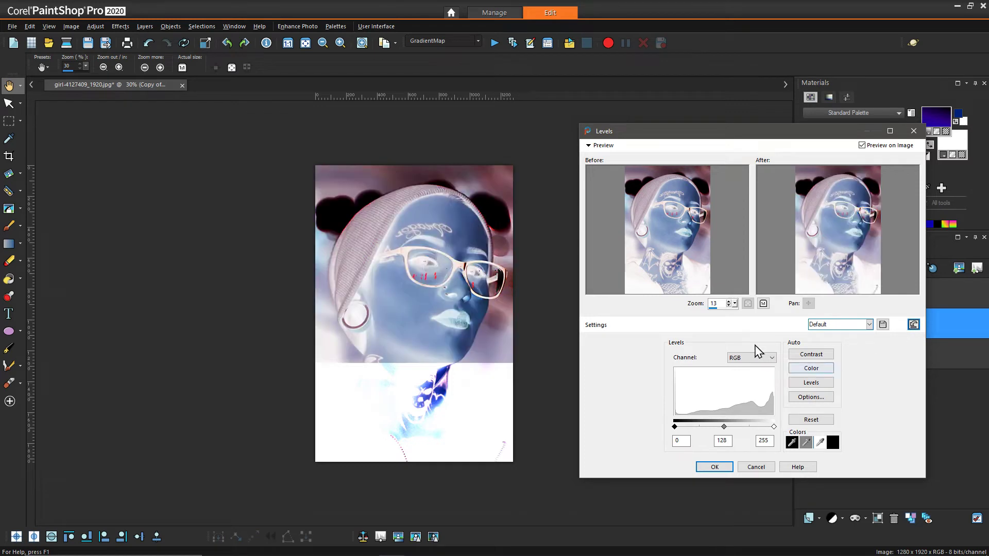
pyautogui.moveTo(675, 430); pyautogui.dragTo(705, 429)
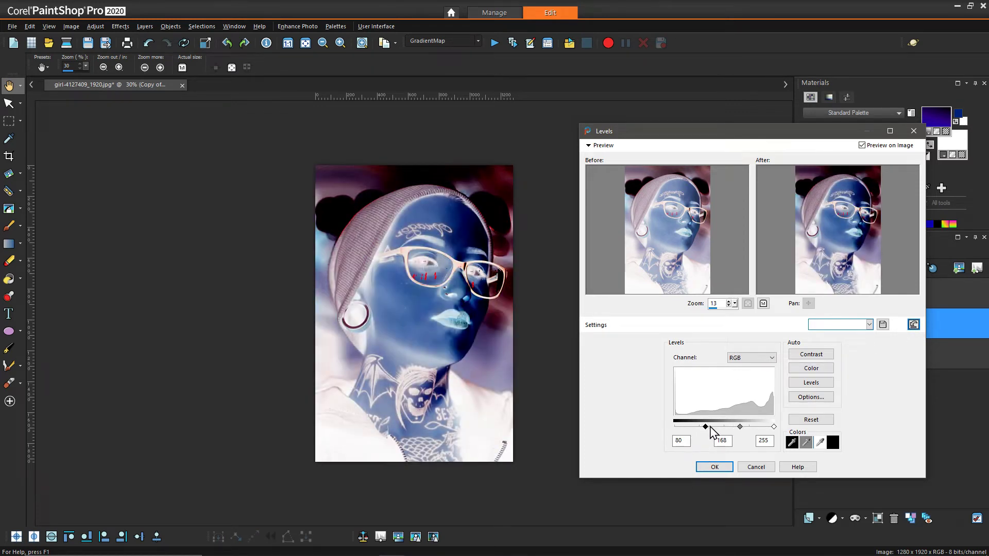
pyautogui.moveTo(740, 427); pyautogui.dragTo(754, 429)
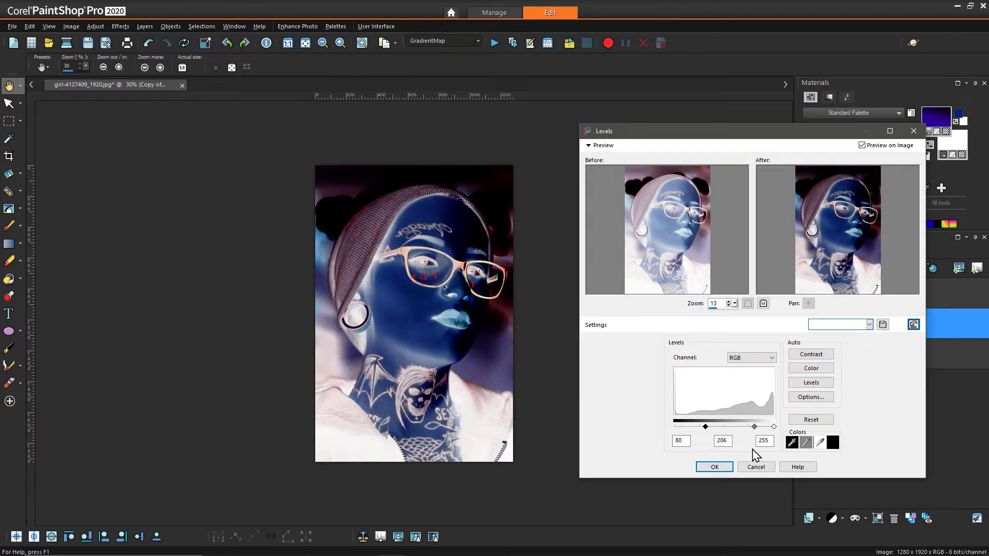
pyautogui.moveTo(773, 427); pyautogui.dragTo(771, 429)
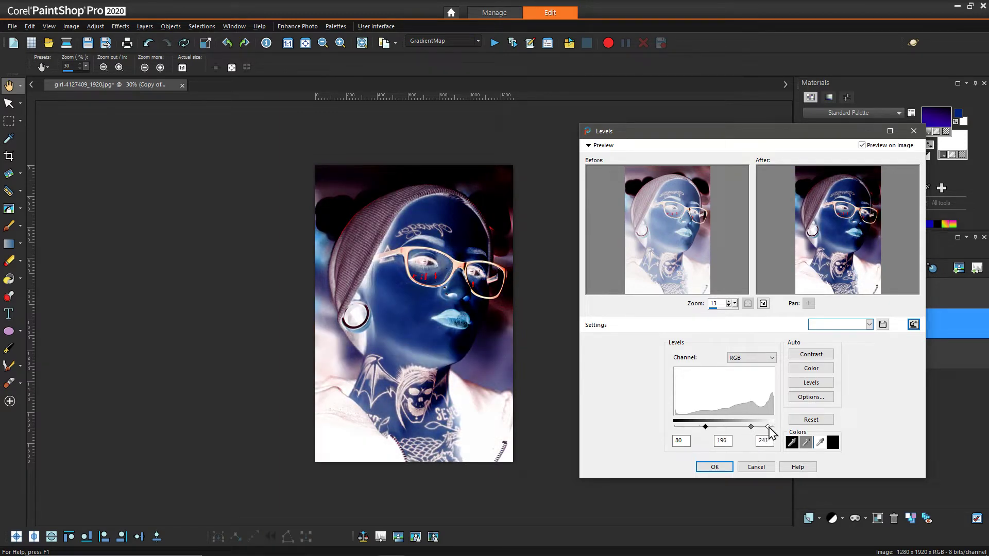
pyautogui.moveTo(769, 432); pyautogui.dragTo(766, 432)
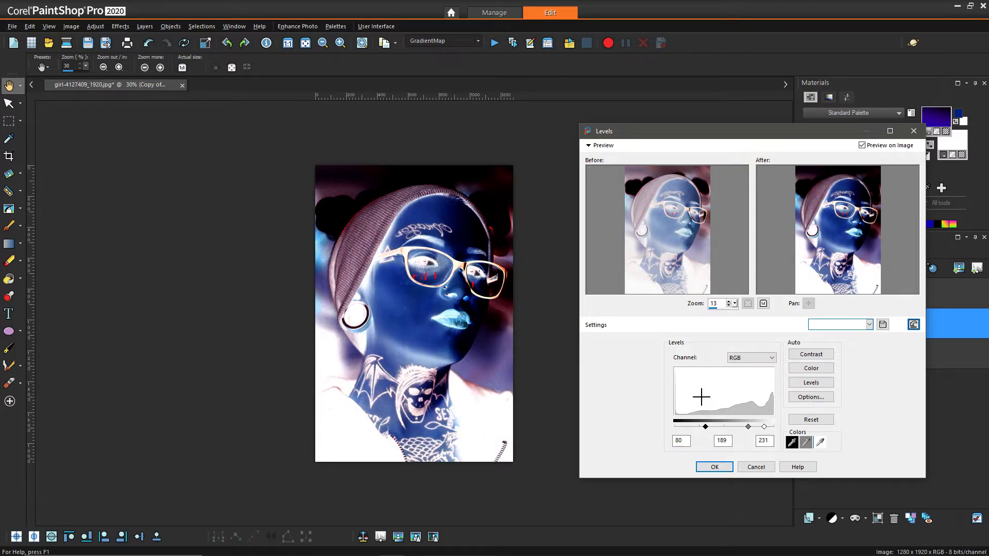
# Apply the Levels, erase all but the glowing elements, and rename the layer Flourescents.
pyautogui.click(714, 467)
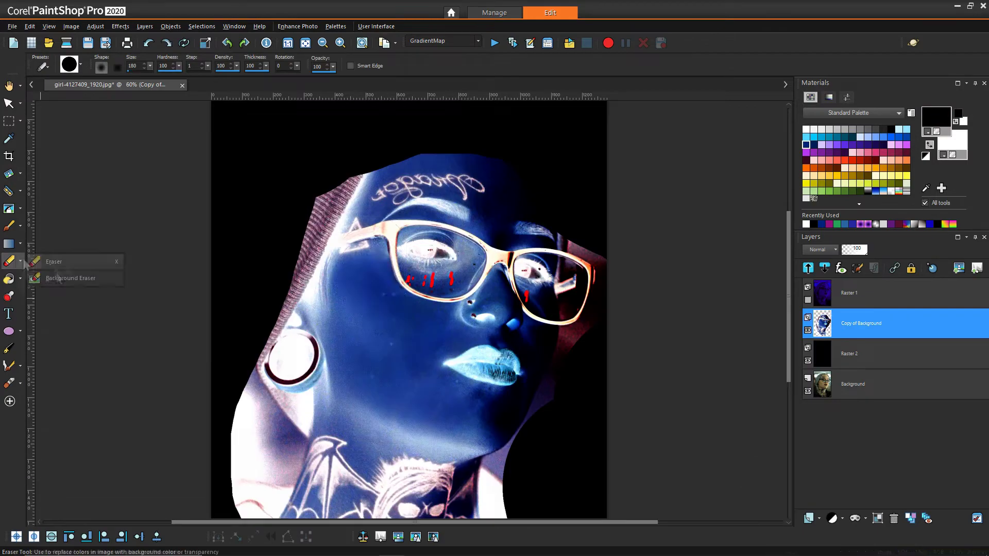
pyautogui.moveTo(371, 309)
pyautogui.mouseDown()
pyautogui.moveTo(546, 346)
pyautogui.moveTo(329, 222)
pyautogui.mouseUp()
pyautogui.scroll(5, 443, 258)
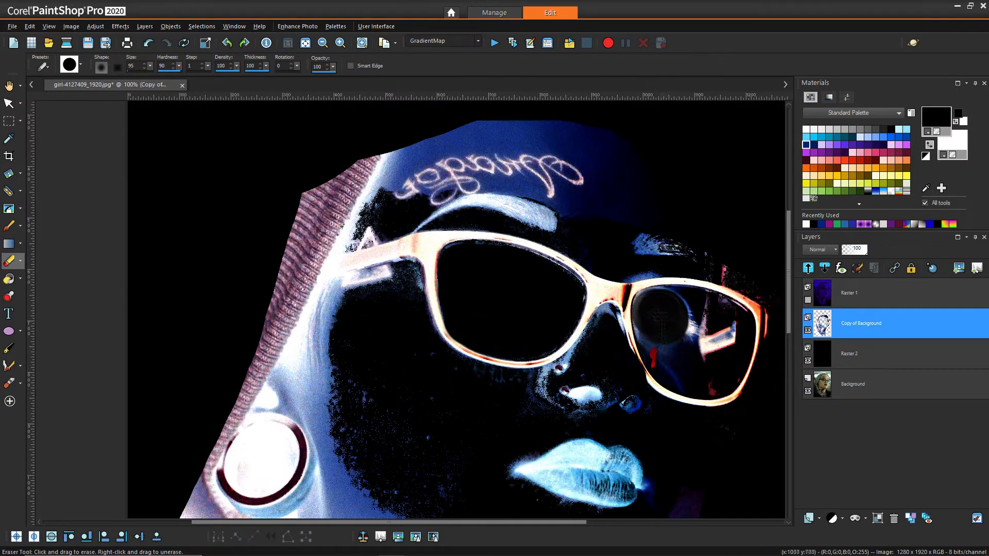
pyautogui.press('x')
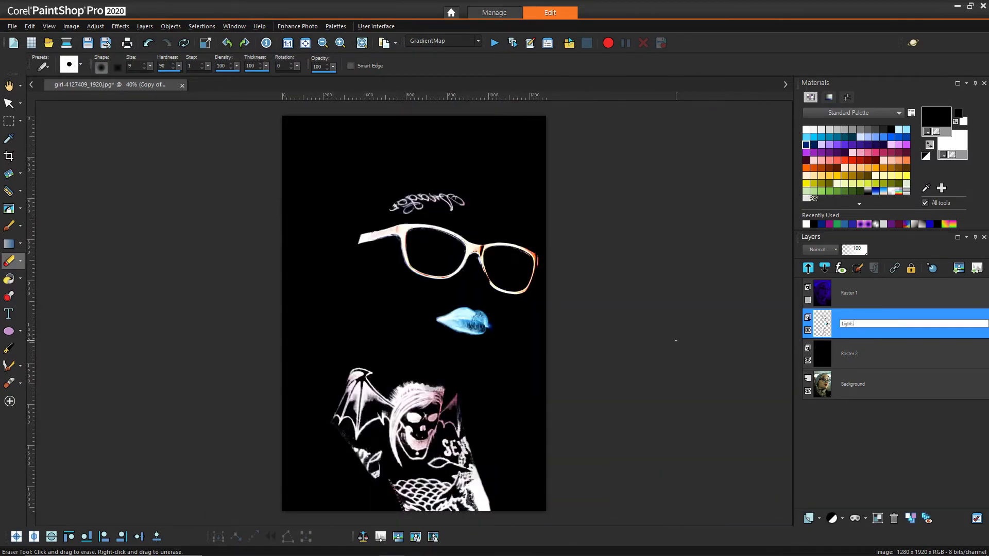
pyautogui.rightClick(849, 392)
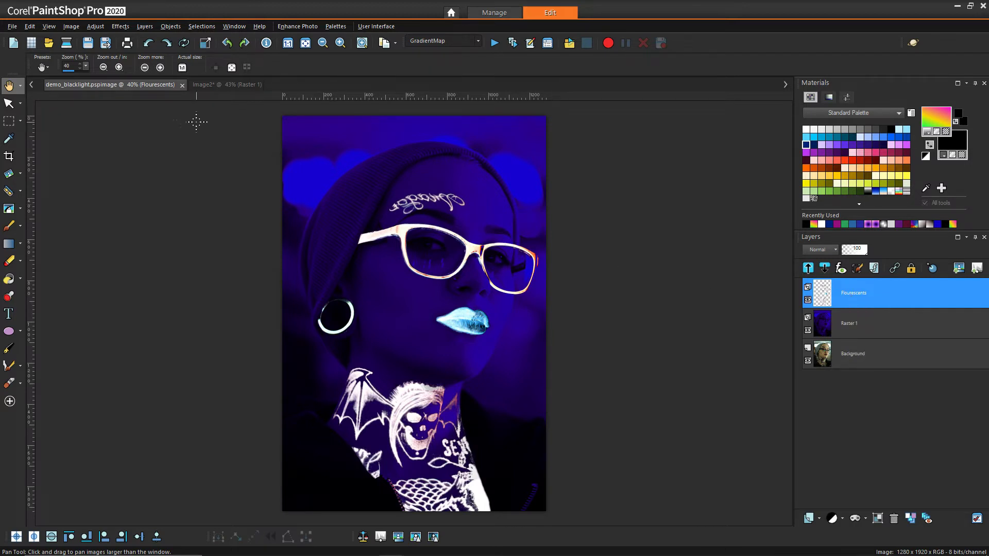
# Desaturate the Flourescents layer with Hue/Saturation/Lightness: Saturation -100, Lightness 11.
pyautogui.click(95, 26)
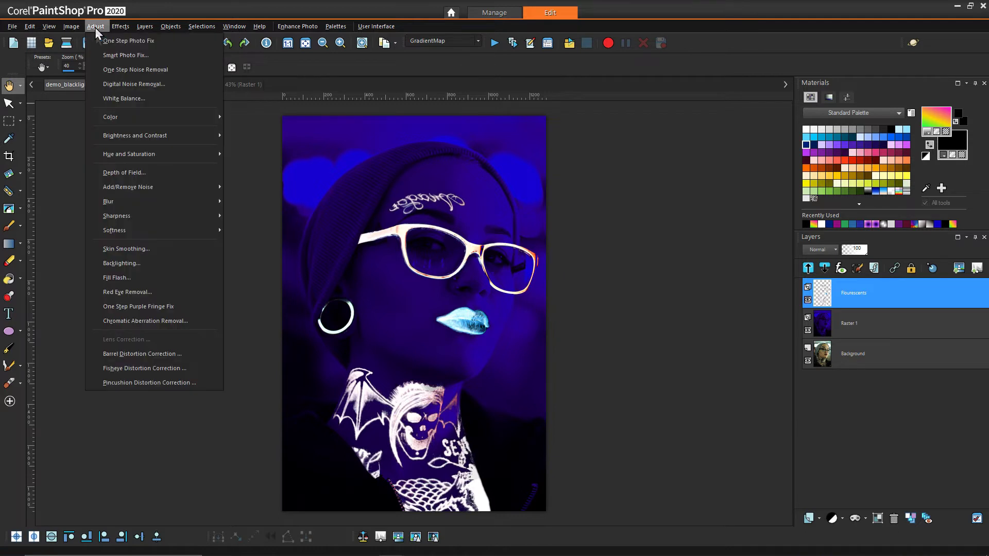
pyautogui.moveTo(139, 157)
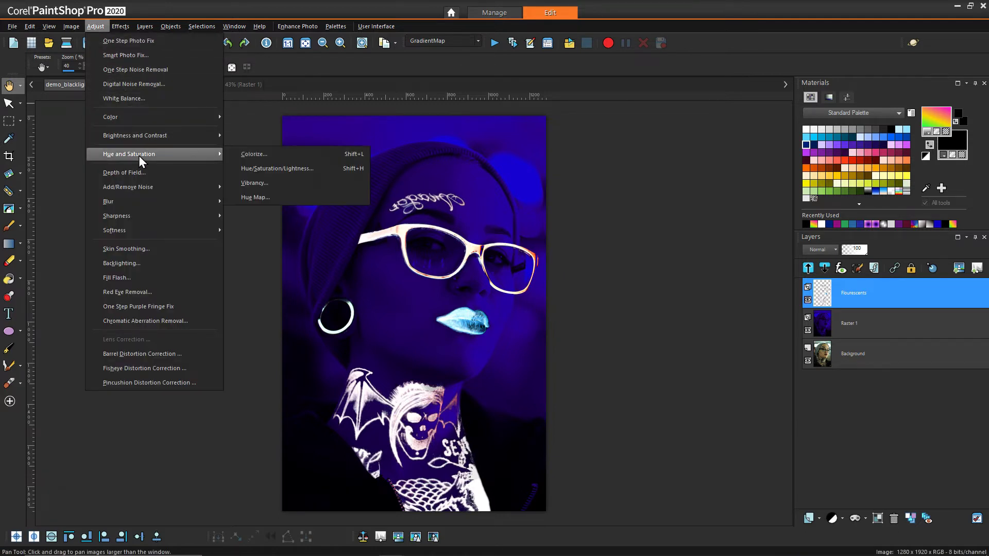
pyautogui.click(267, 167)
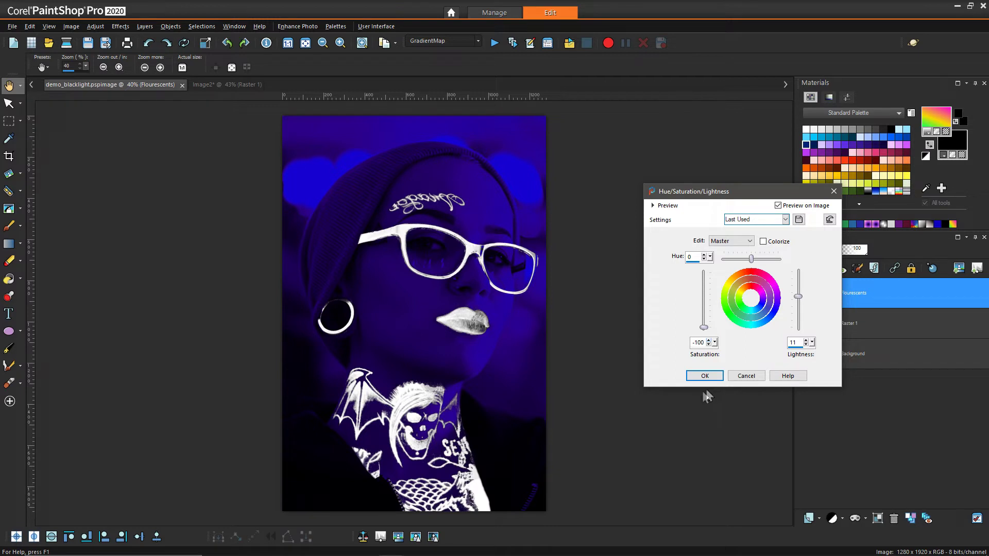
pyautogui.click(698, 377)
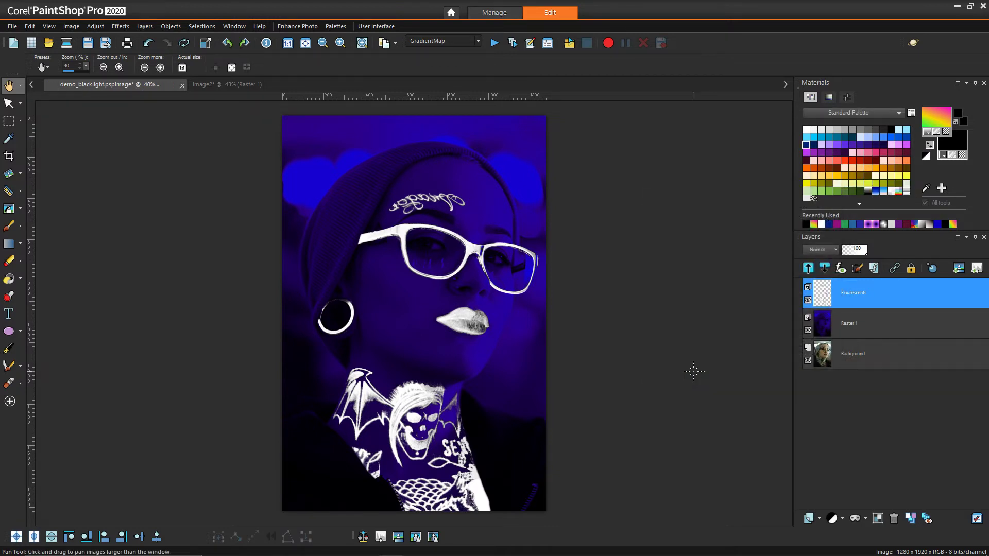
pyautogui.click(819, 519)
# Add a Raster 2 layer and flood-fill it with the NeonLights pink-to-green gradient.
pyautogui.click(824, 432)
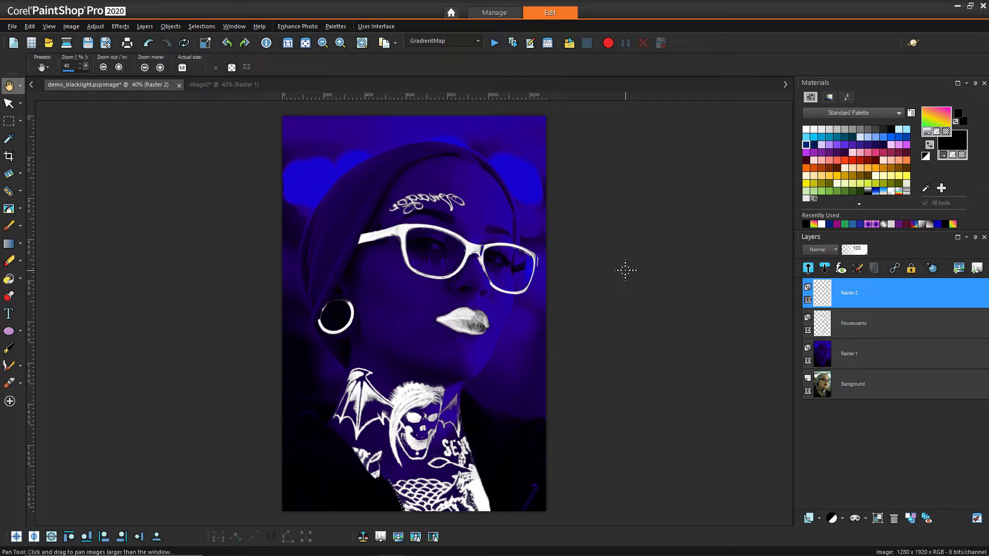
pyautogui.click(936, 121)
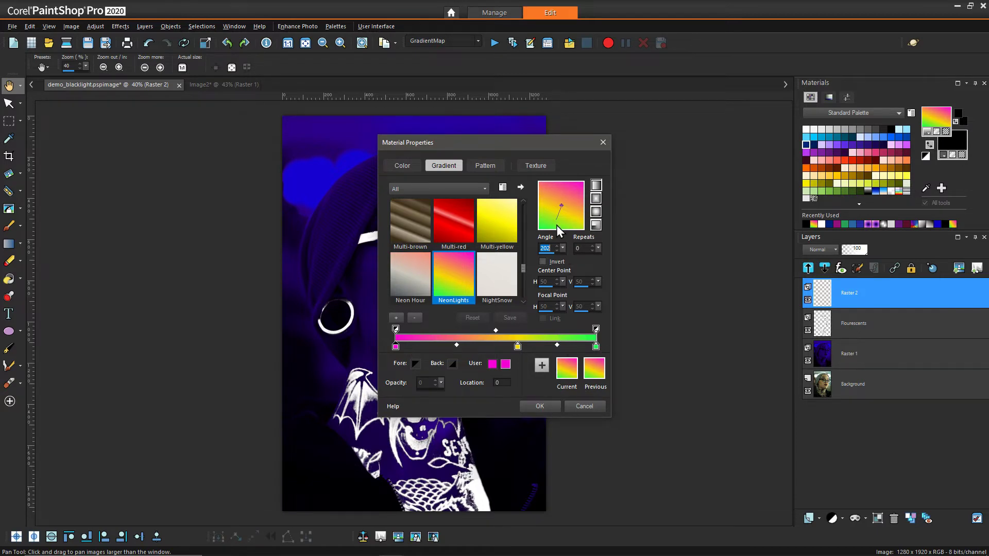
pyautogui.moveTo(547, 154); pyautogui.dragTo(712, 141)
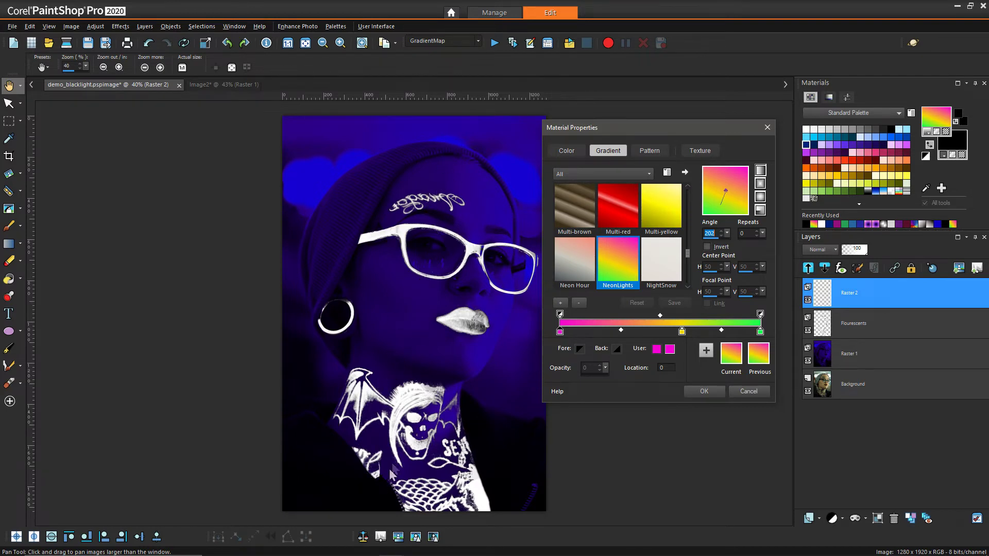
pyautogui.click(703, 392)
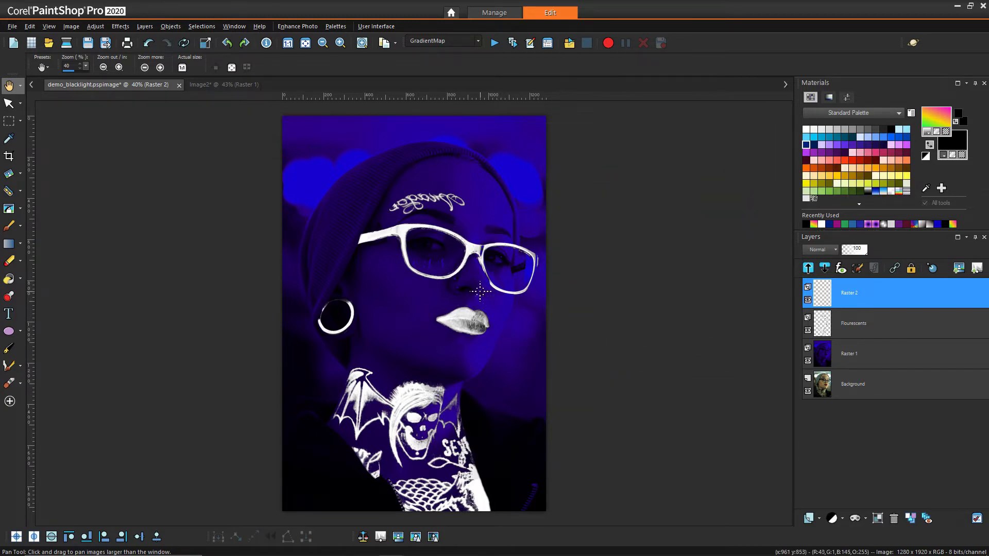
pyautogui.click(9, 278)
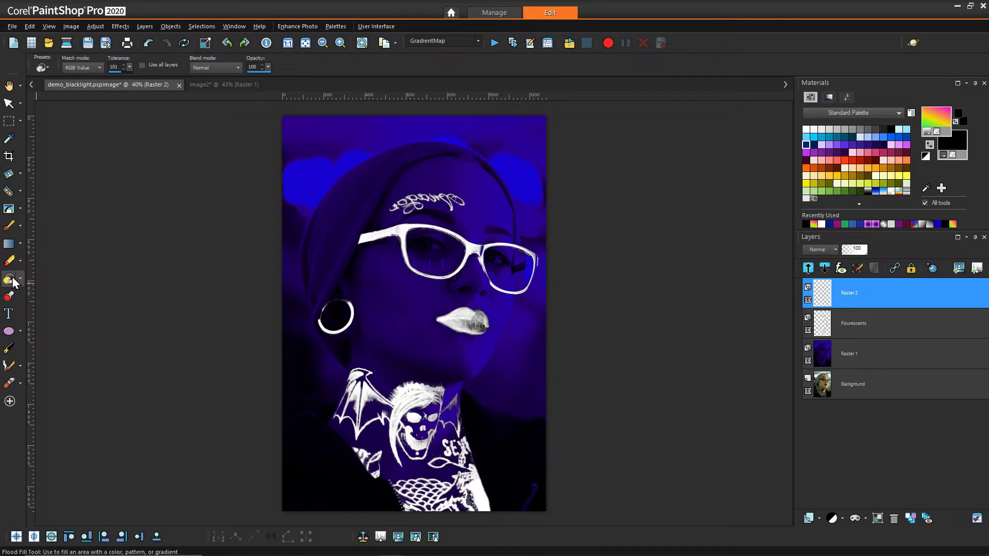
pyautogui.click(443, 372)
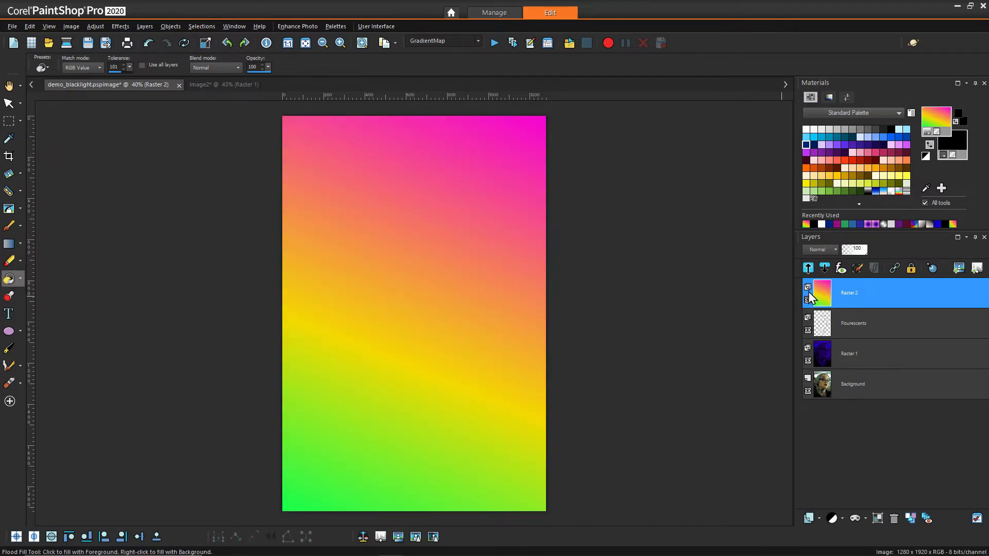
pyautogui.moveTo(806, 298)
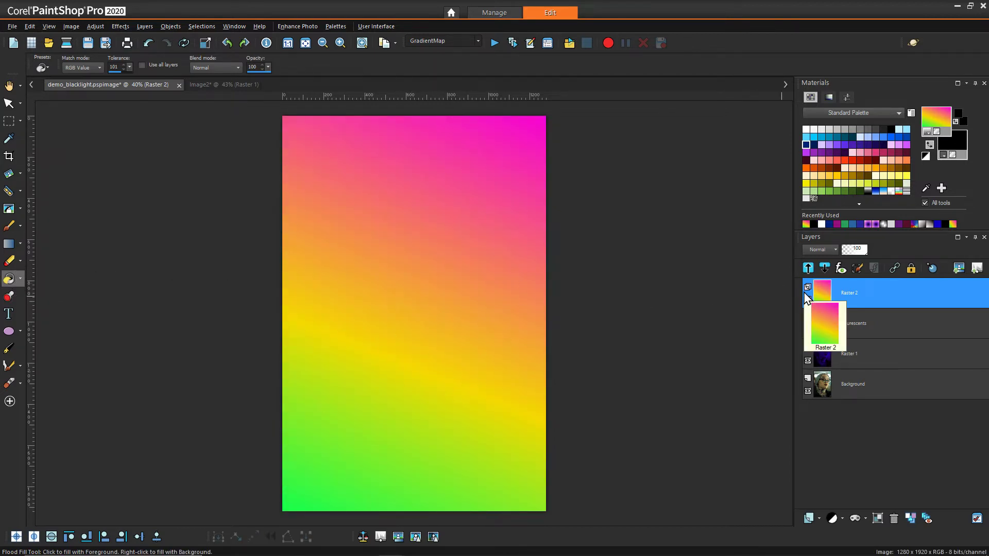
# Switch Raster 2's blend mode to Overlay to tint the glasses, lips and tattoo neon.
pyautogui.click(835, 250)
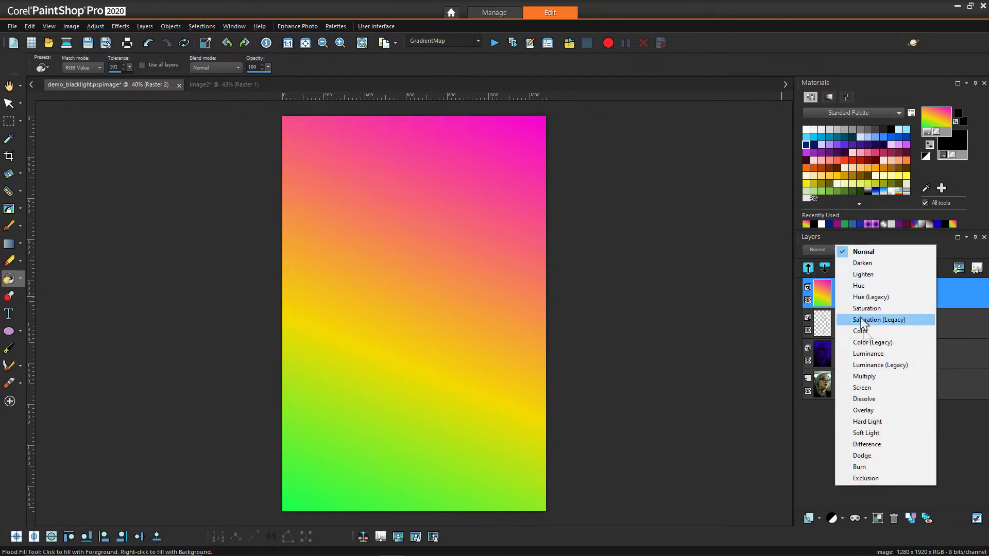
pyautogui.click(869, 411)
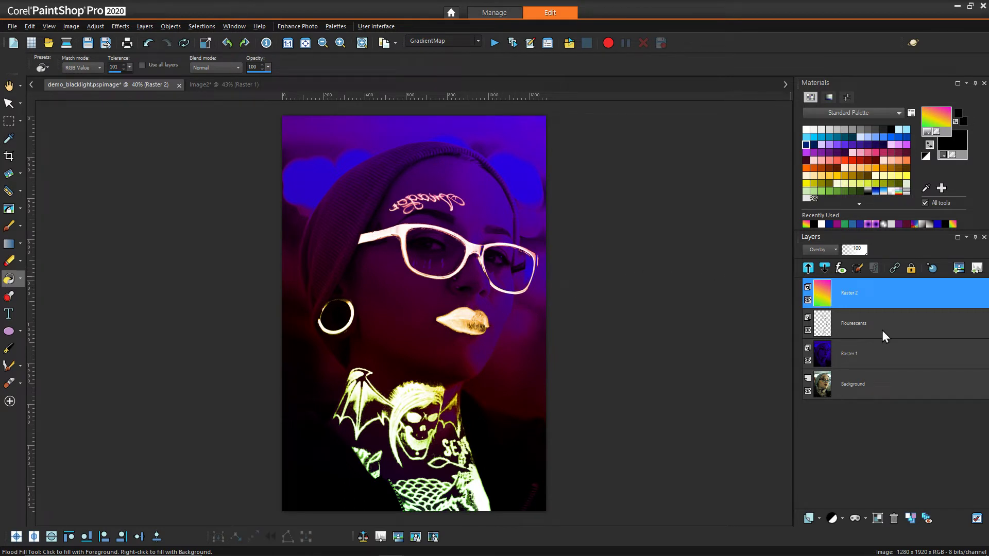
pyautogui.moveTo(869, 330)
# Darken the Flourescents layer with Brightness -94 so its elements glow yellow and orange.
pyautogui.click(845, 324)
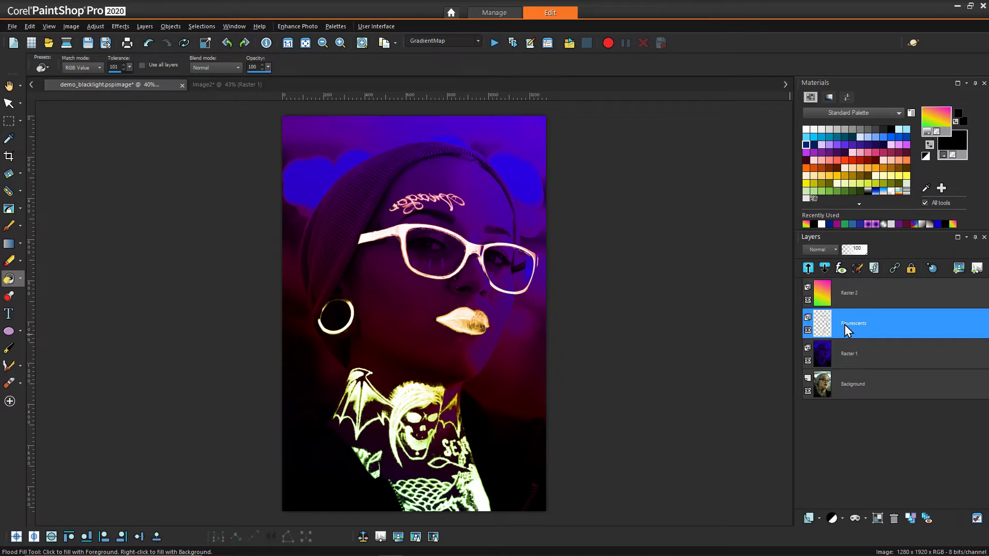
pyautogui.click(102, 27)
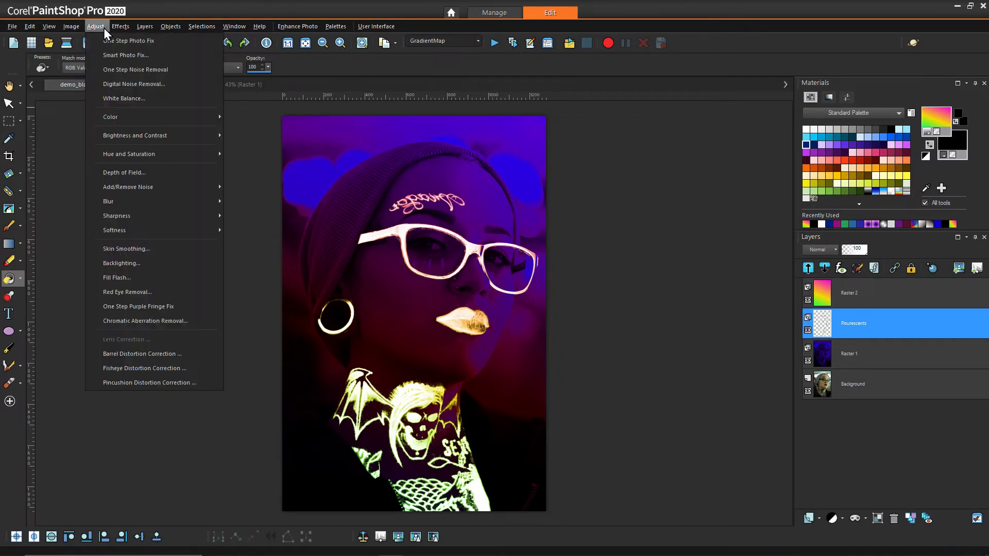
pyautogui.moveTo(149, 131)
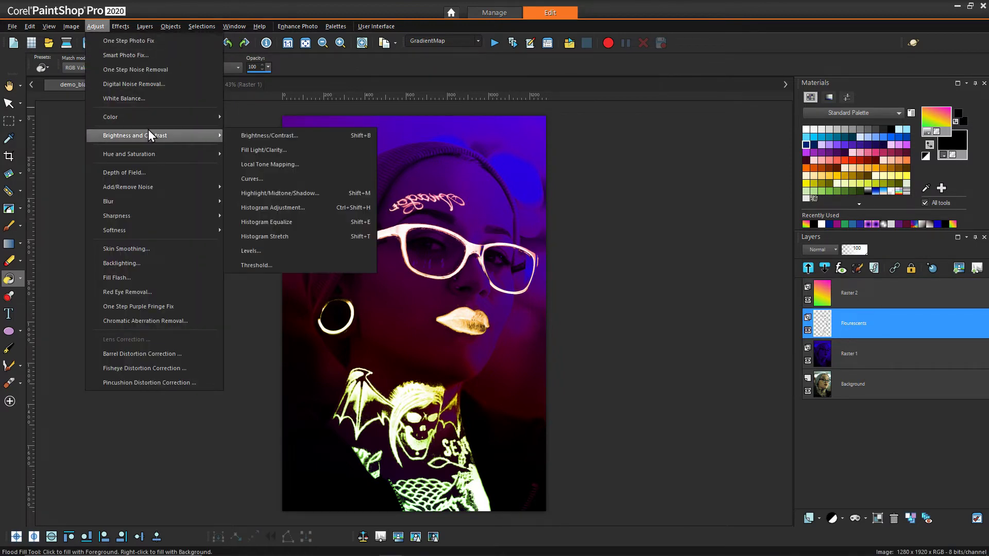
pyautogui.click(264, 134)
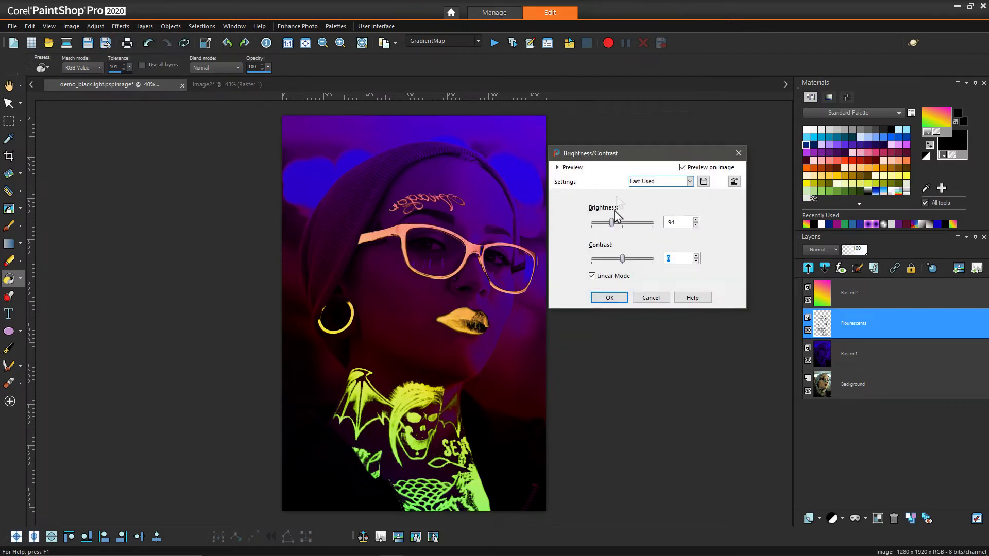
pyautogui.moveTo(615, 166); pyautogui.dragTo(646, 179)
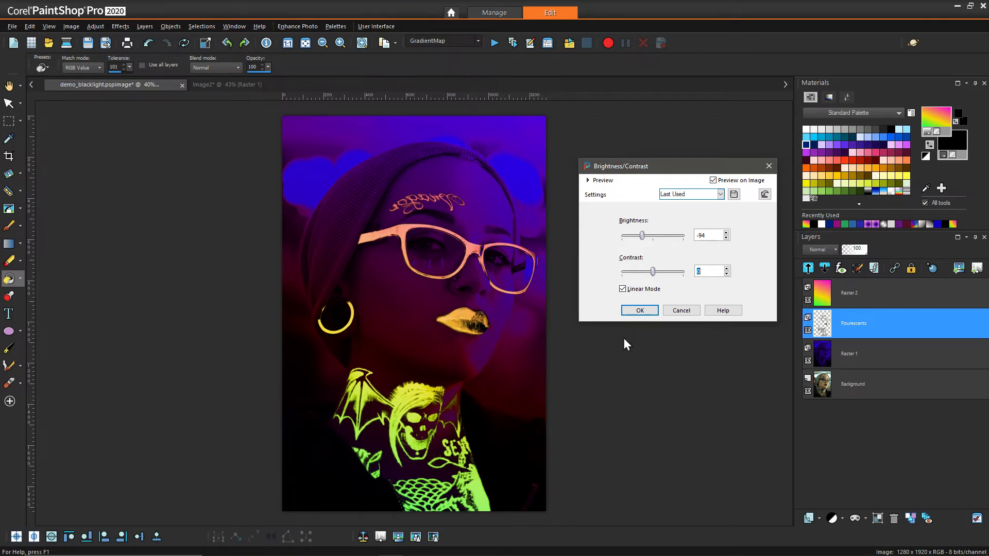
pyautogui.click(638, 311)
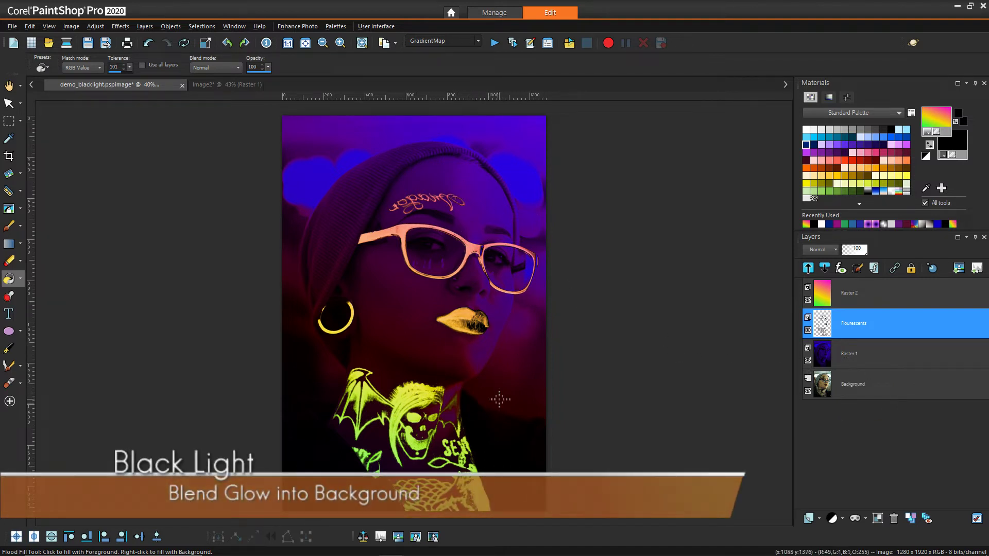
pyautogui.click(849, 356)
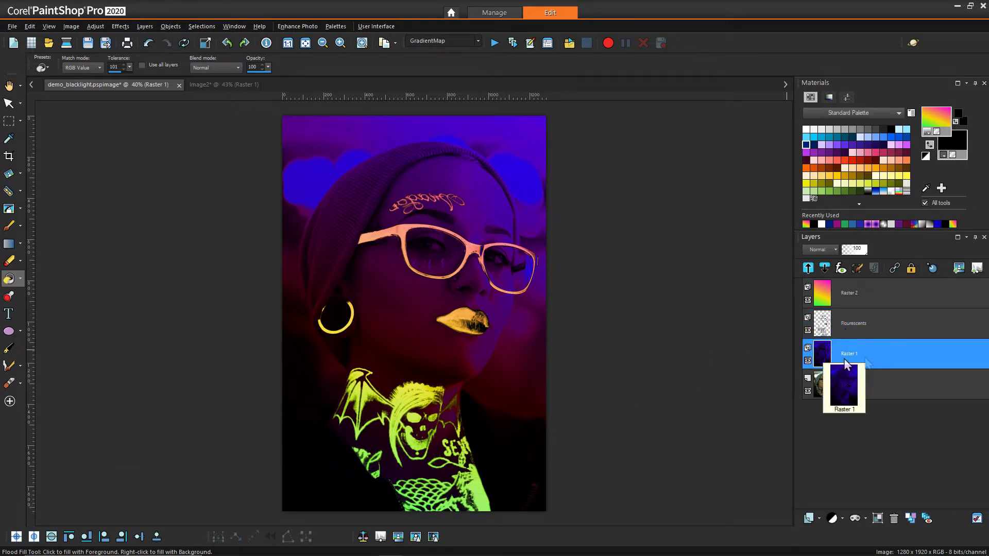
# Add a new raster layer above Raster 1 and flood-fill it with black.
pyautogui.click(814, 519)
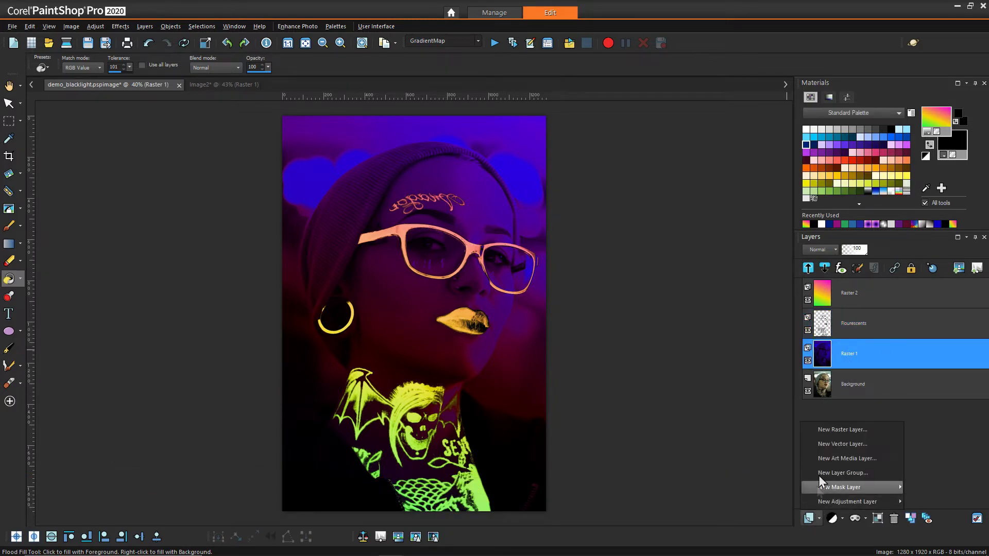
pyautogui.click(824, 428)
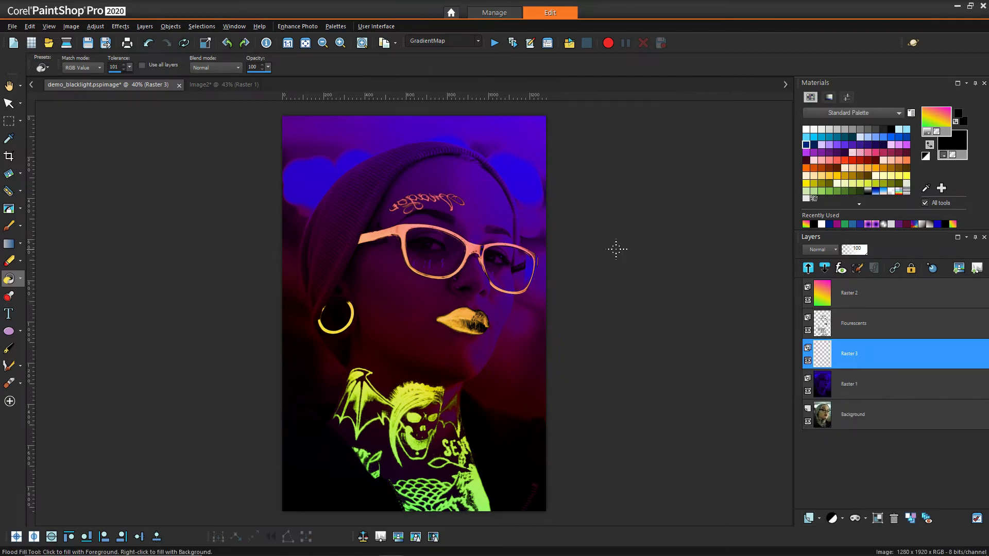
pyautogui.rightClick(470, 201)
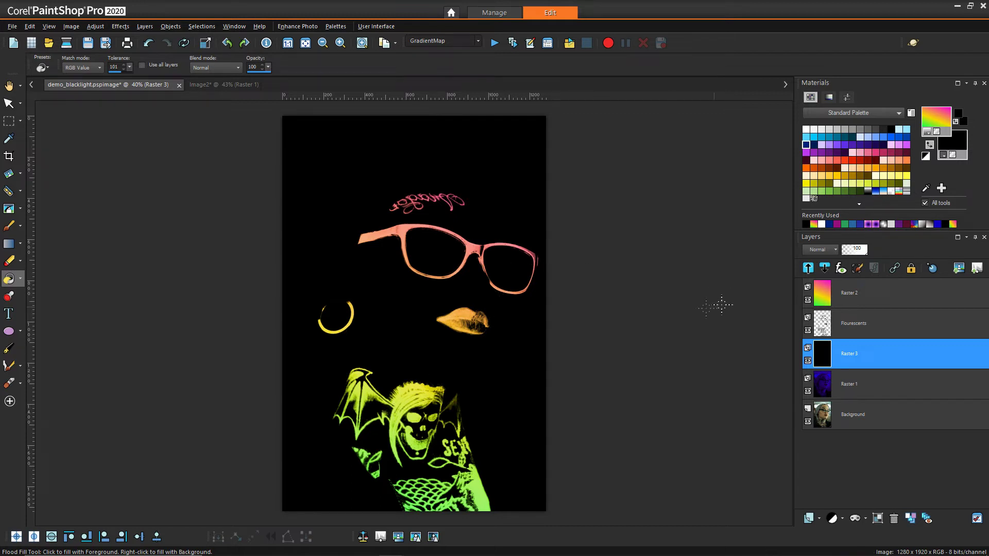
pyautogui.click(9, 86)
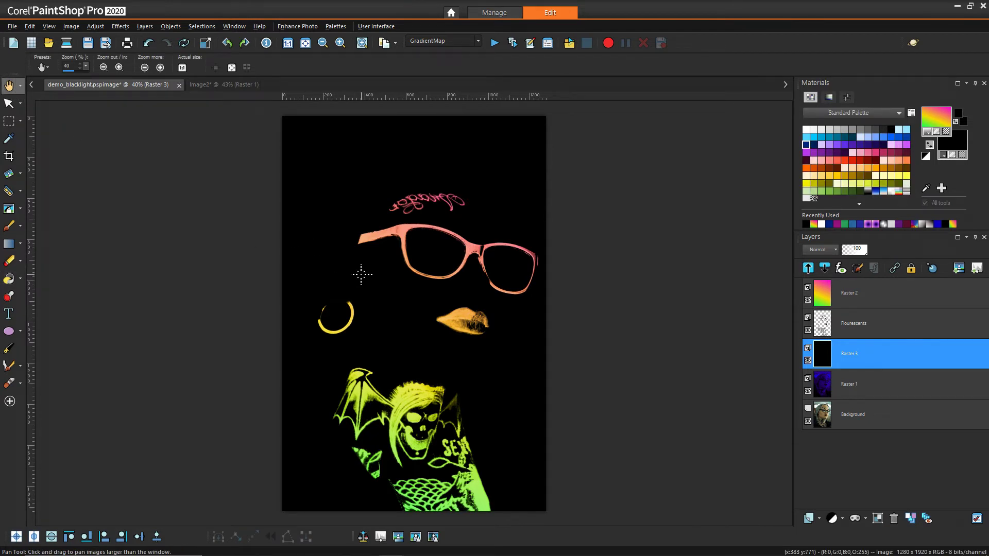
pyautogui.rightClick(361, 274)
# Copy the merged image, hide Raster 2, Flourescents and Raster 3, and select Raster 1.
pyautogui.click(399, 308)
pyautogui.click(840, 299)
pyautogui.click(807, 299)
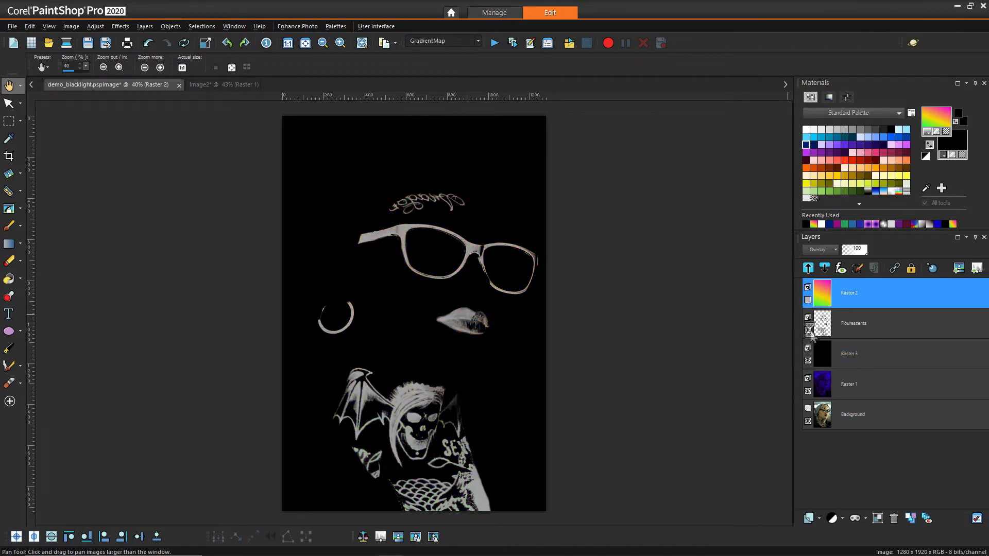
pyautogui.click(807, 330)
pyautogui.click(808, 360)
pyautogui.click(867, 384)
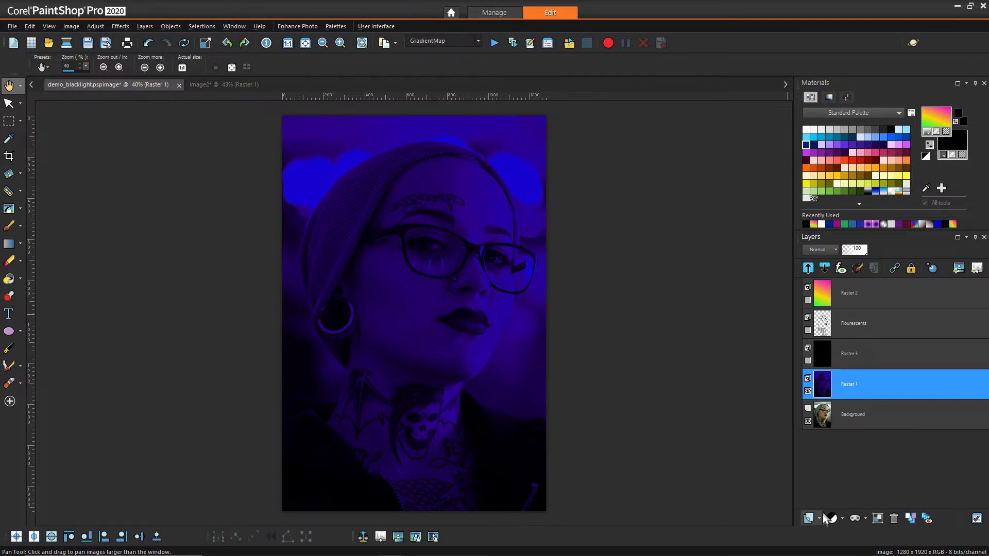
# Paste the neon image as a new layer and set its blend mode to Screen.
pyautogui.rightClick(748, 393)
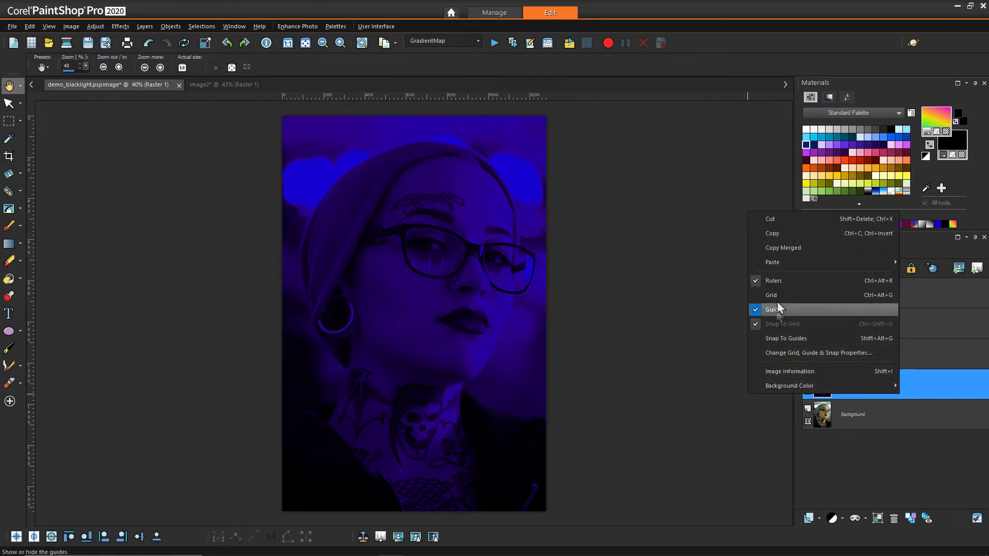
pyautogui.moveTo(781, 260)
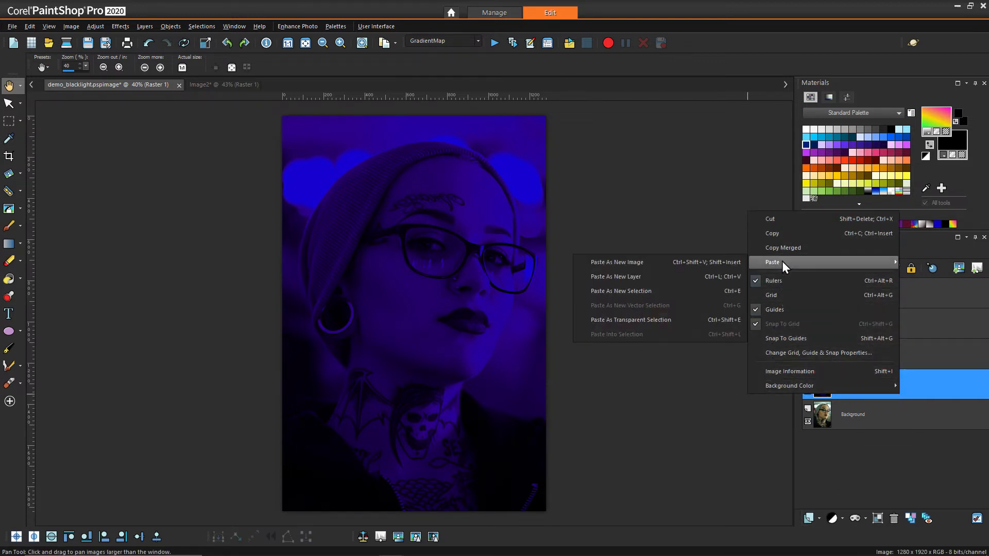
pyautogui.click(647, 278)
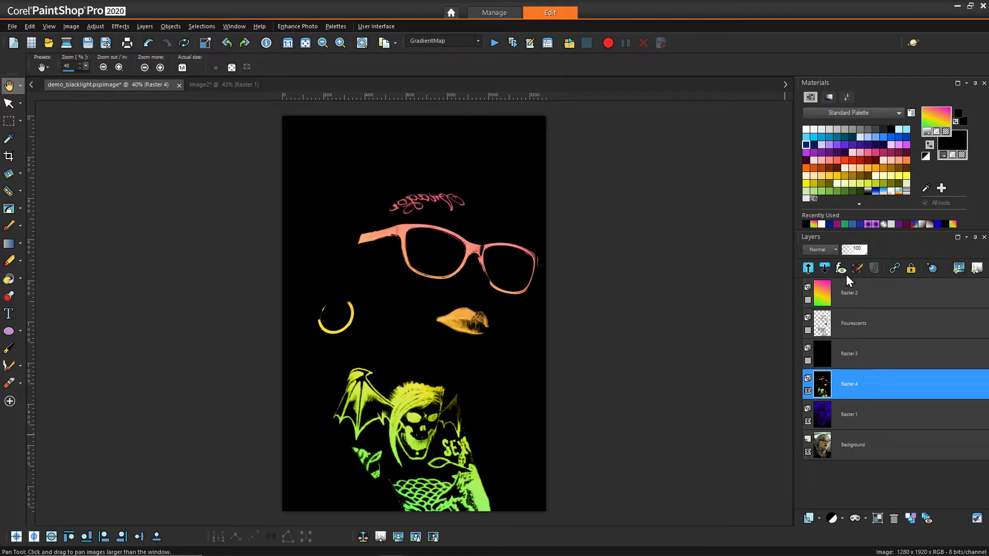
pyautogui.click(835, 249)
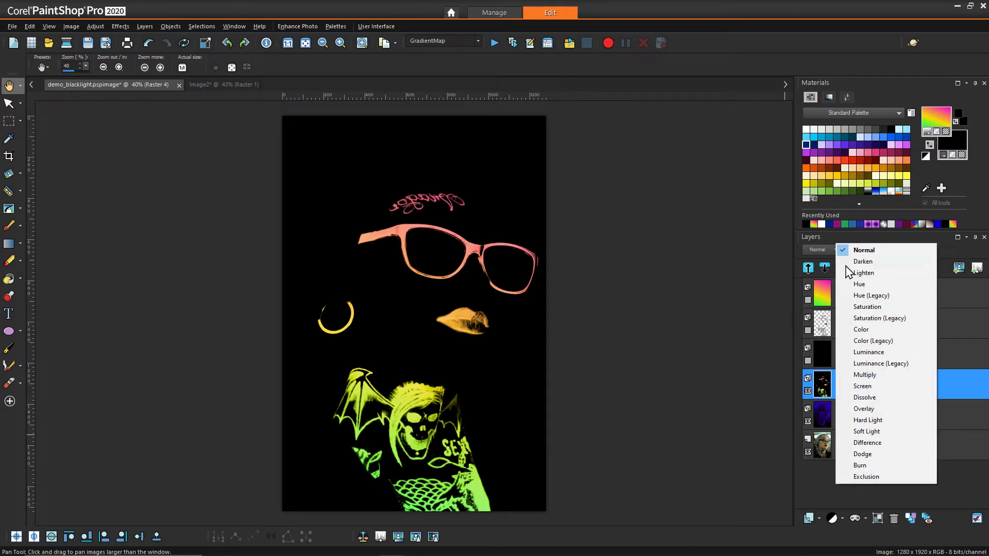
pyautogui.click(862, 387)
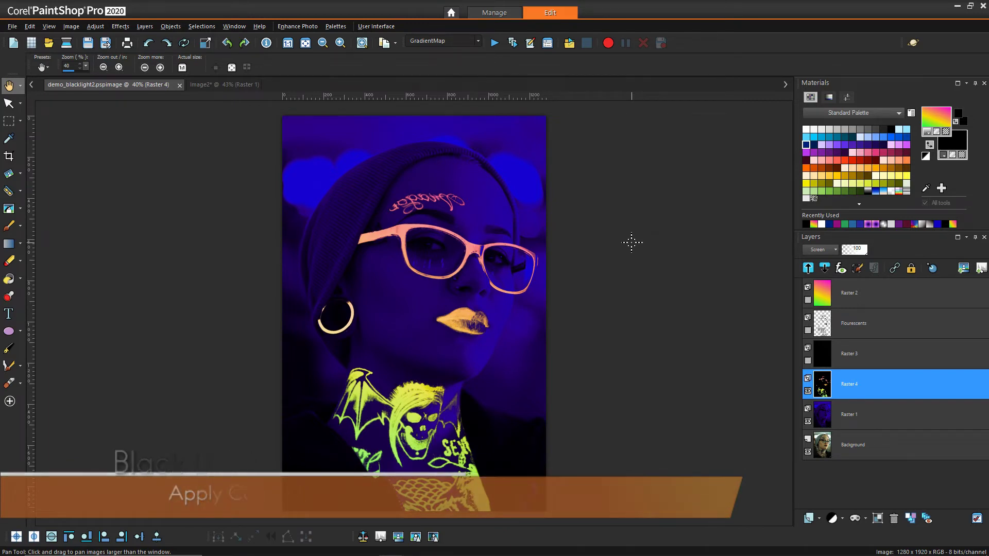
pyautogui.moveTo(874, 382)
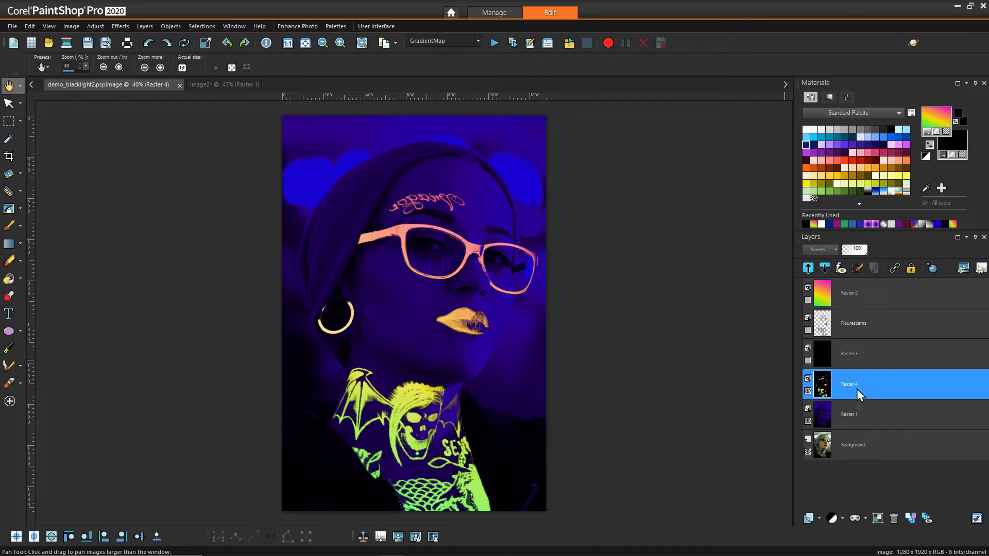
# Add a Levels adjustment layer with input levels 11, 132 and 236.
pyautogui.click(842, 518)
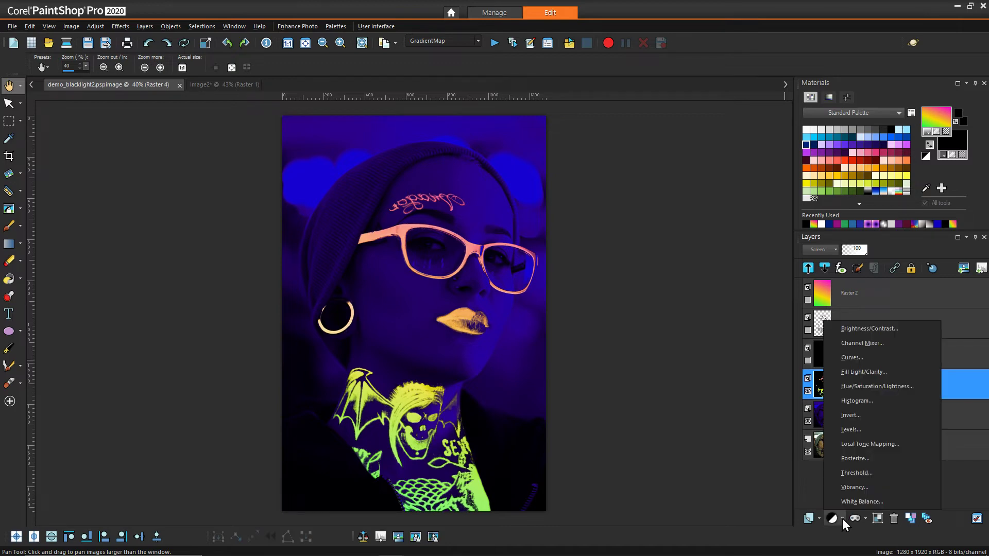
pyautogui.click(853, 430)
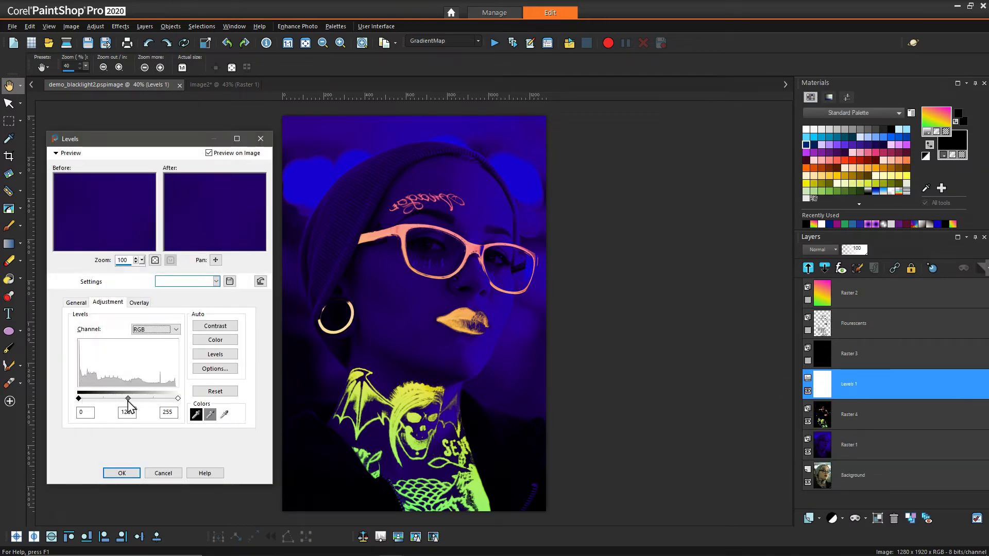
pyautogui.moveTo(128, 399); pyautogui.dragTo(82, 399)
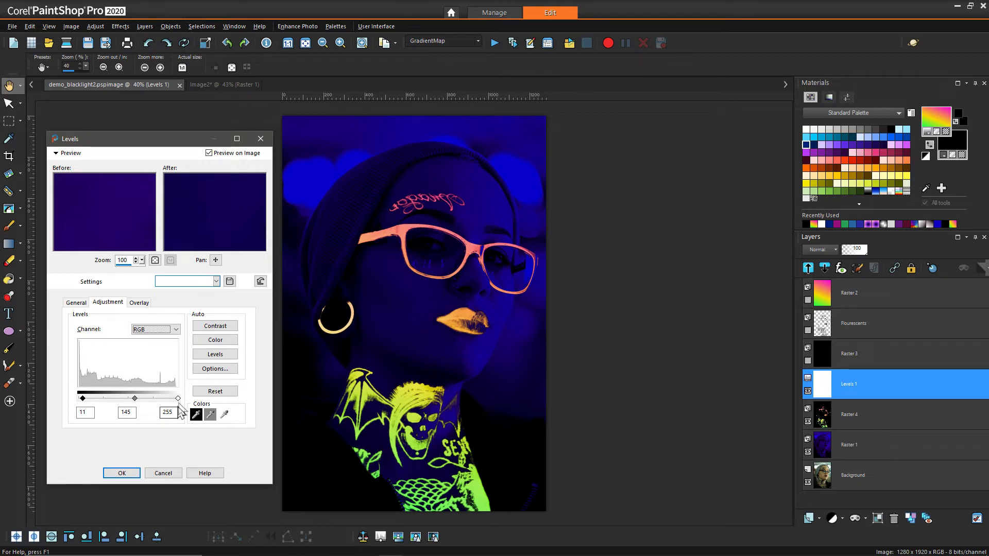
pyautogui.moveTo(178, 398); pyautogui.dragTo(174, 399)
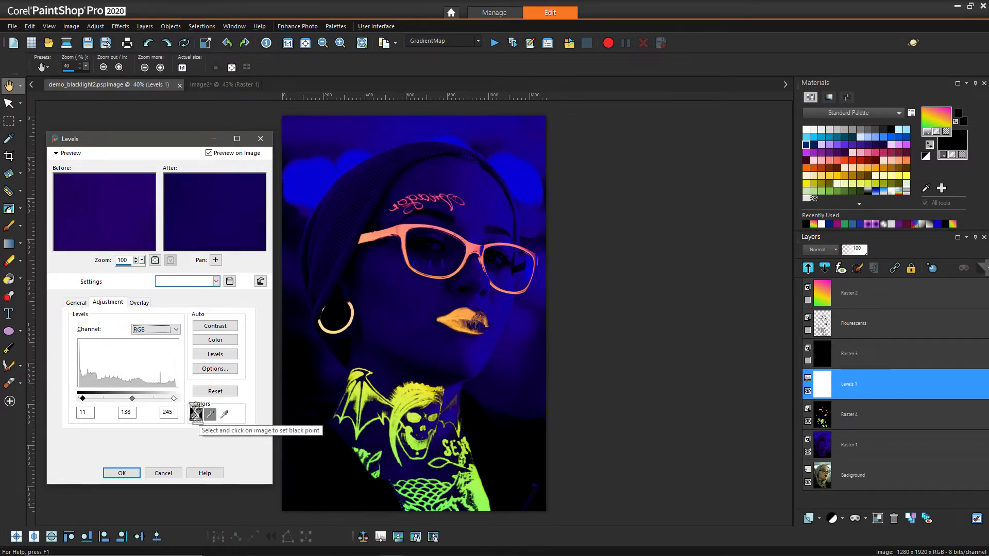
pyautogui.moveTo(175, 398); pyautogui.dragTo(170, 399)
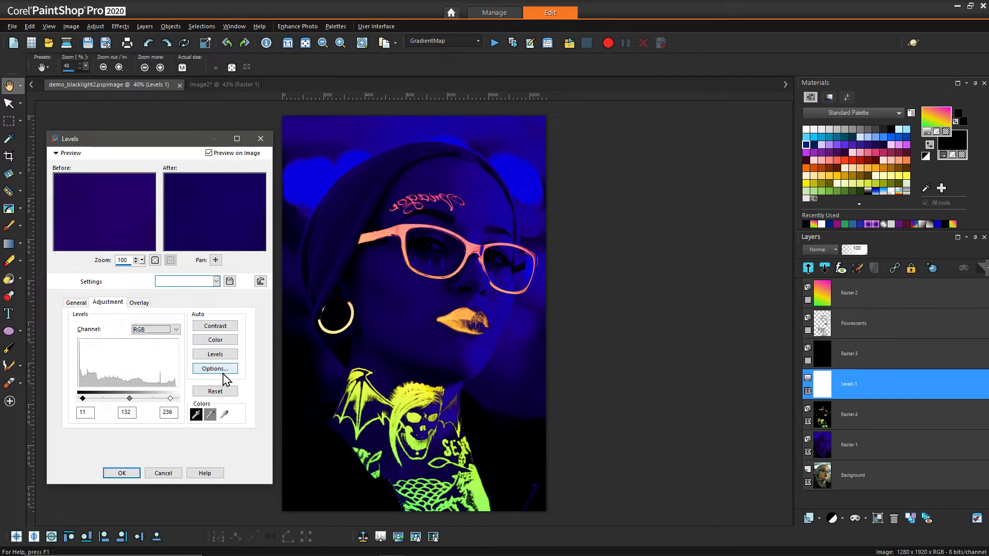
pyautogui.click(122, 473)
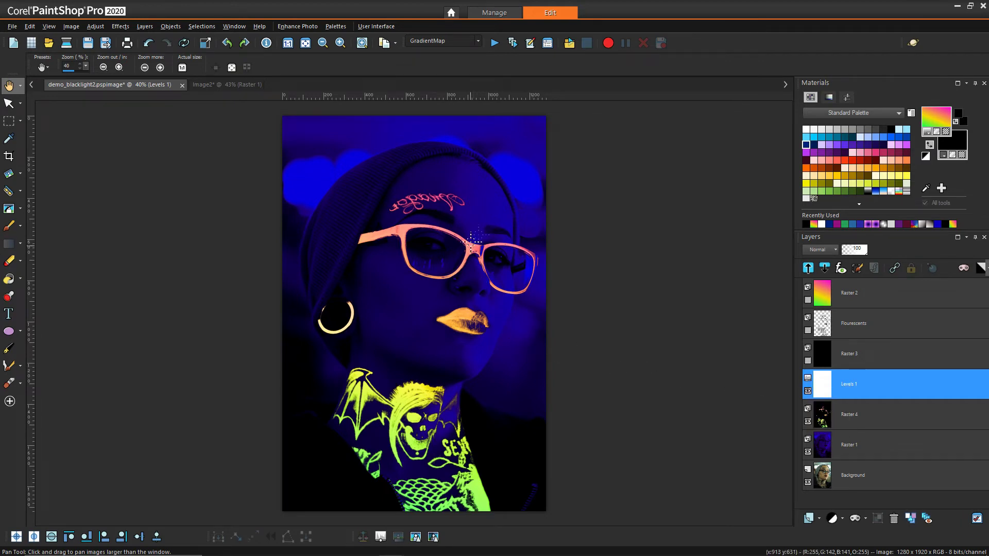
pyautogui.click(858, 423)
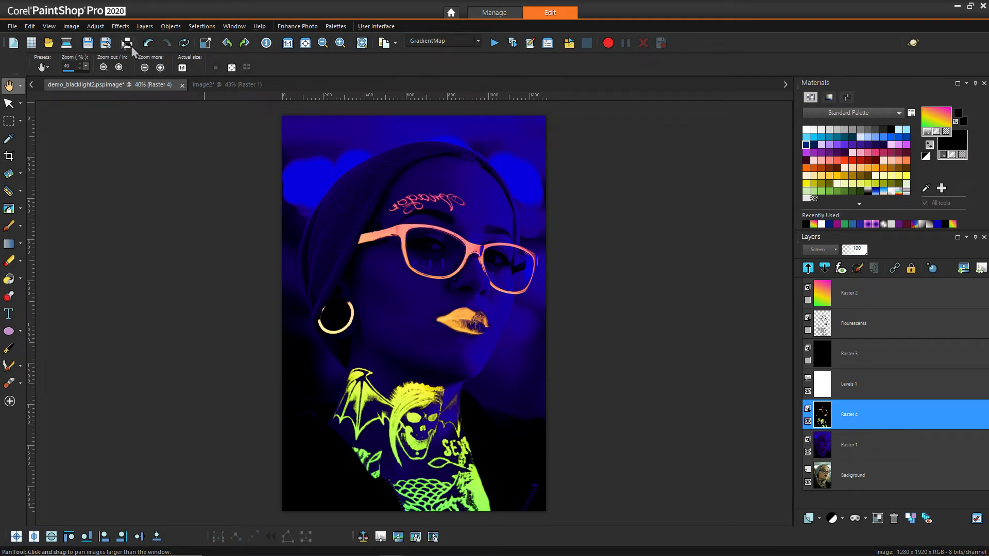
pyautogui.click(96, 26)
# Apply Levels directly to Raster 4, reset then set to black 17, midtone 175, white 247.
pyautogui.moveTo(124, 135)
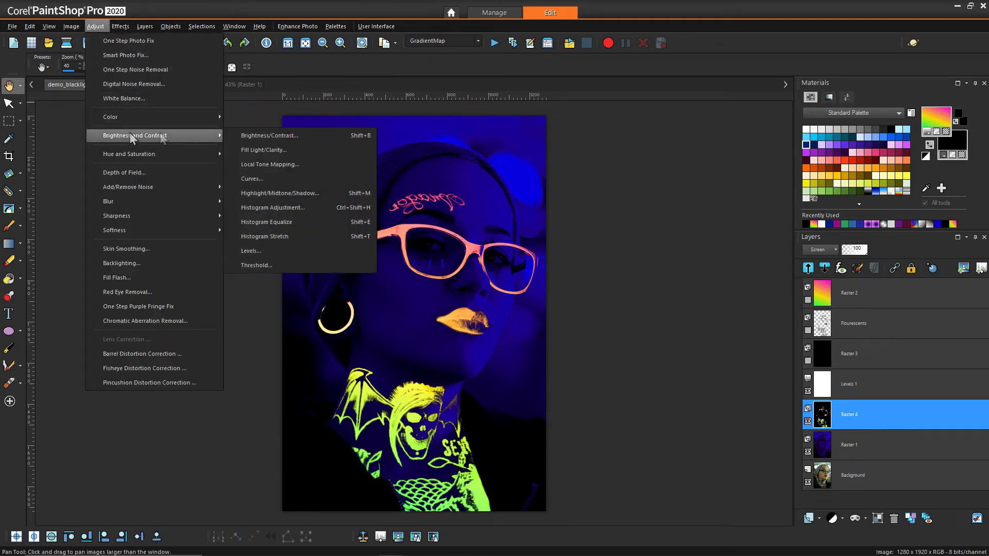
pyautogui.click(276, 253)
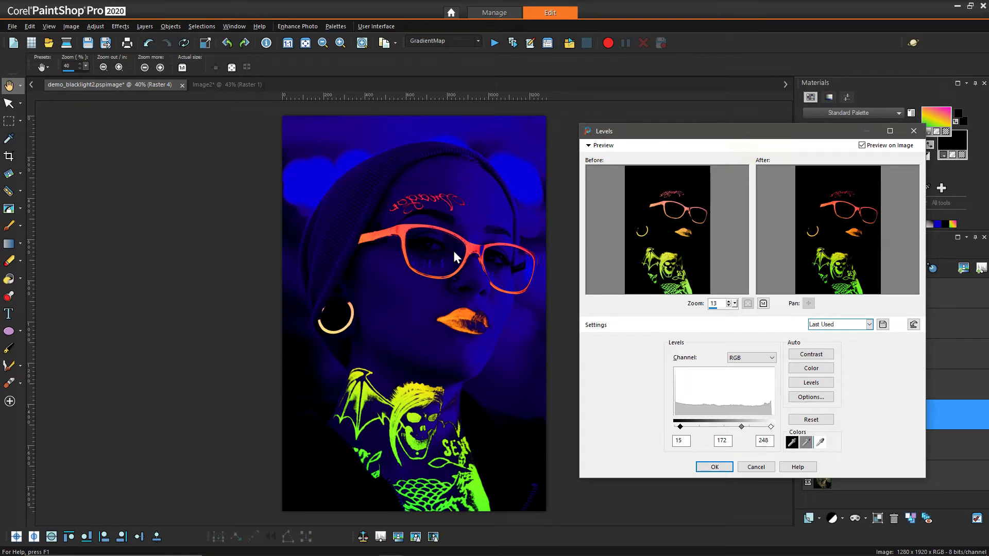
pyautogui.click(913, 323)
pyautogui.moveTo(724, 427); pyautogui.dragTo(735, 431)
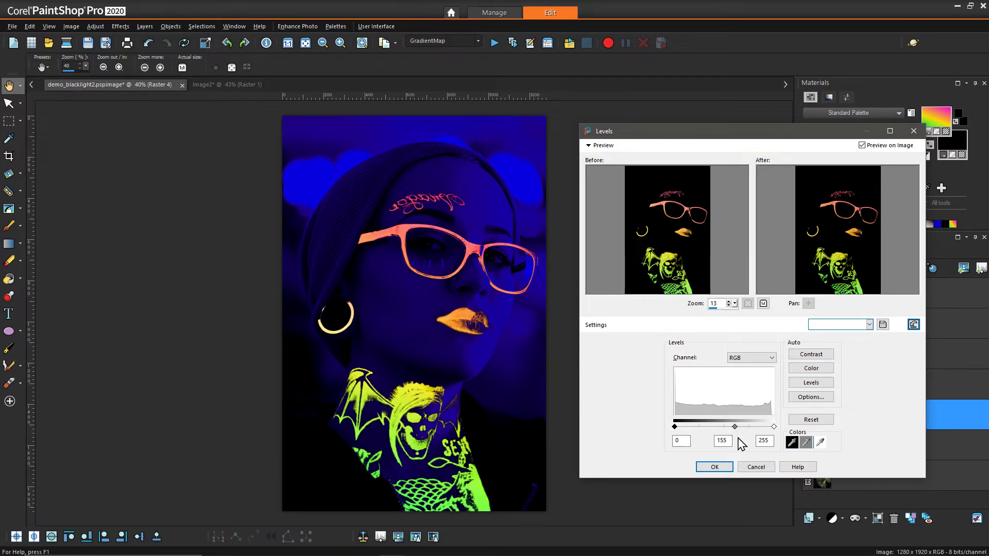
pyautogui.moveTo(676, 427); pyautogui.dragTo(681, 428)
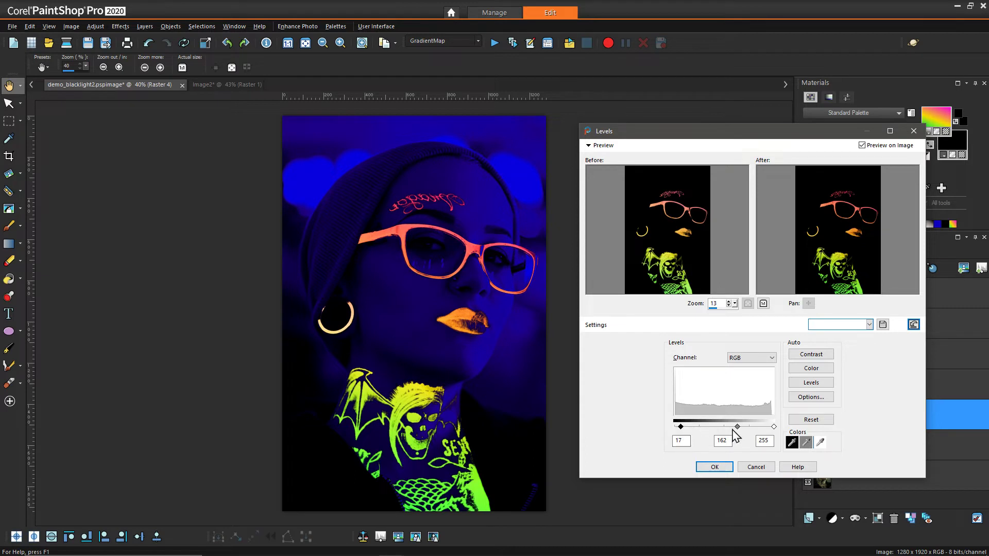
pyautogui.moveTo(737, 427); pyautogui.dragTo(771, 427)
pyautogui.moveTo(739, 427); pyautogui.dragTo(743, 427)
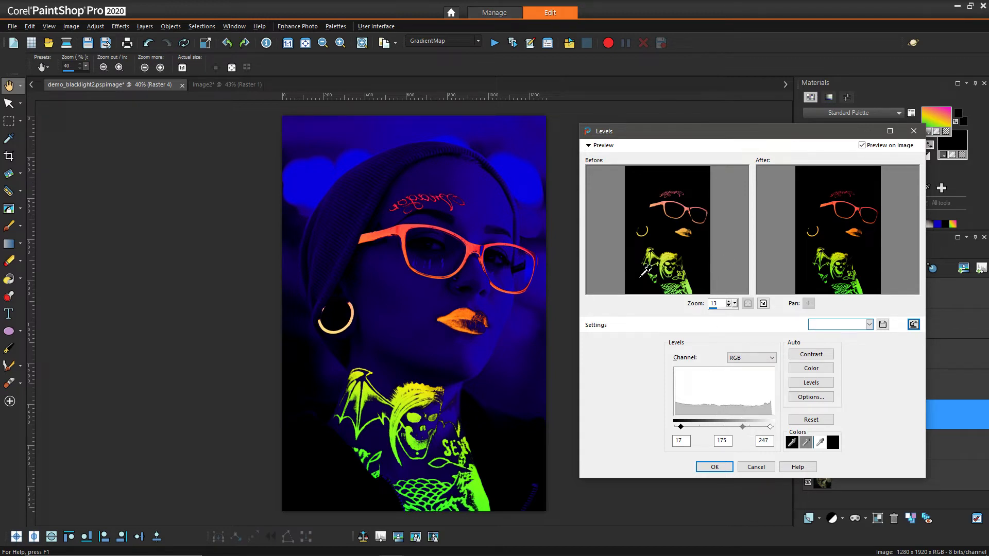
pyautogui.click(715, 466)
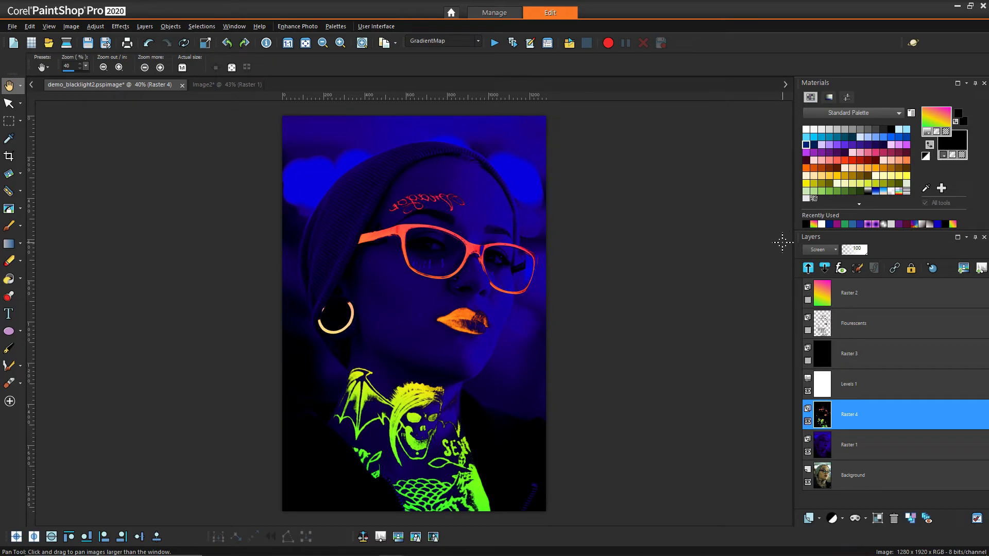
# Delete Raster 2, Flourescents and Raster 3, confirming each, then pick the Paint Brush.
pyautogui.rightClick(850, 299)
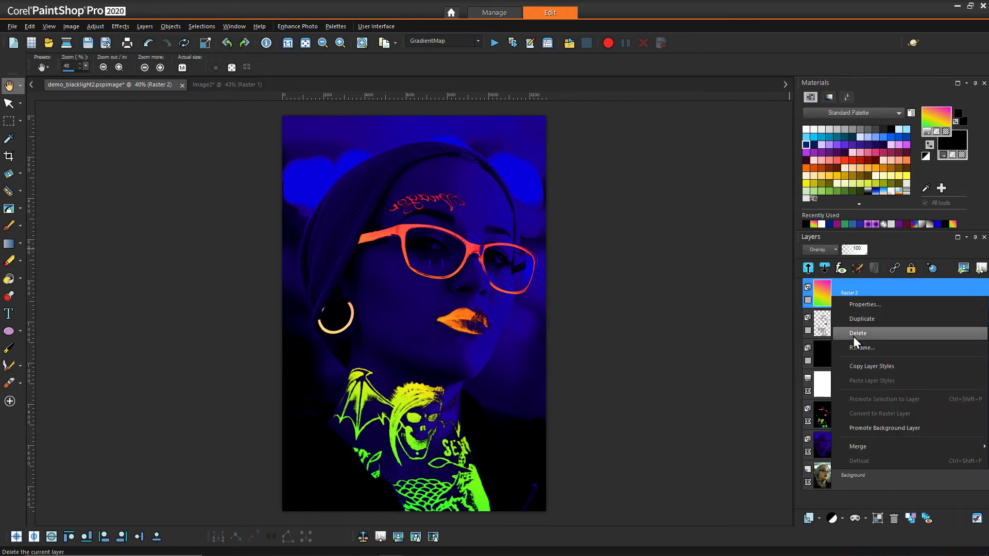
pyautogui.click(856, 333)
pyautogui.click(467, 303)
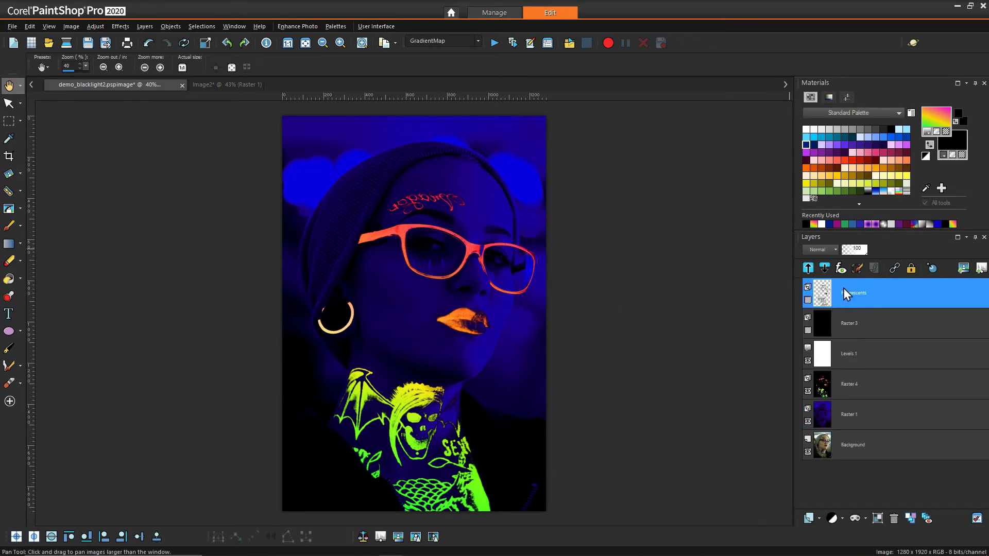
pyautogui.rightClick(848, 292)
pyautogui.click(855, 329)
pyautogui.click(467, 301)
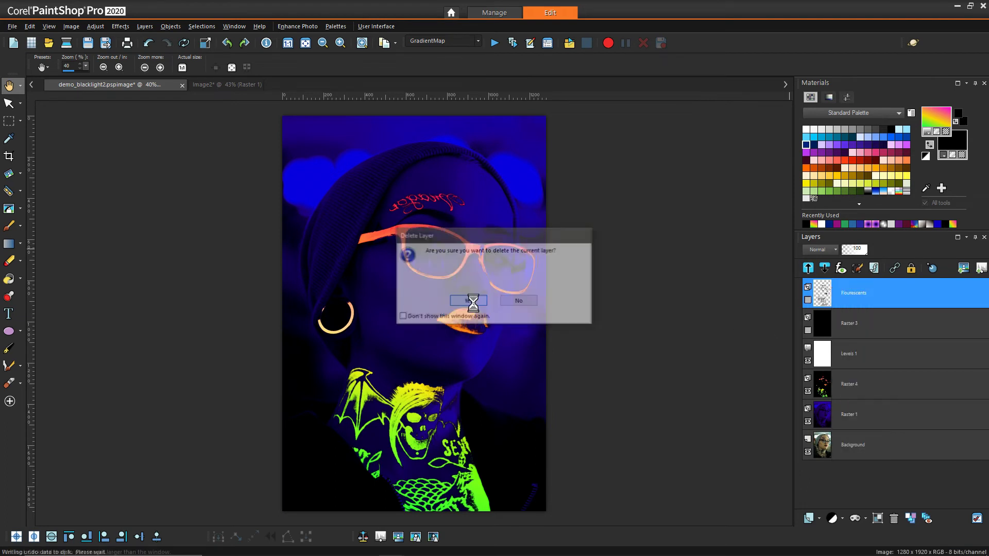
pyautogui.rightClick(833, 296)
pyautogui.click(856, 332)
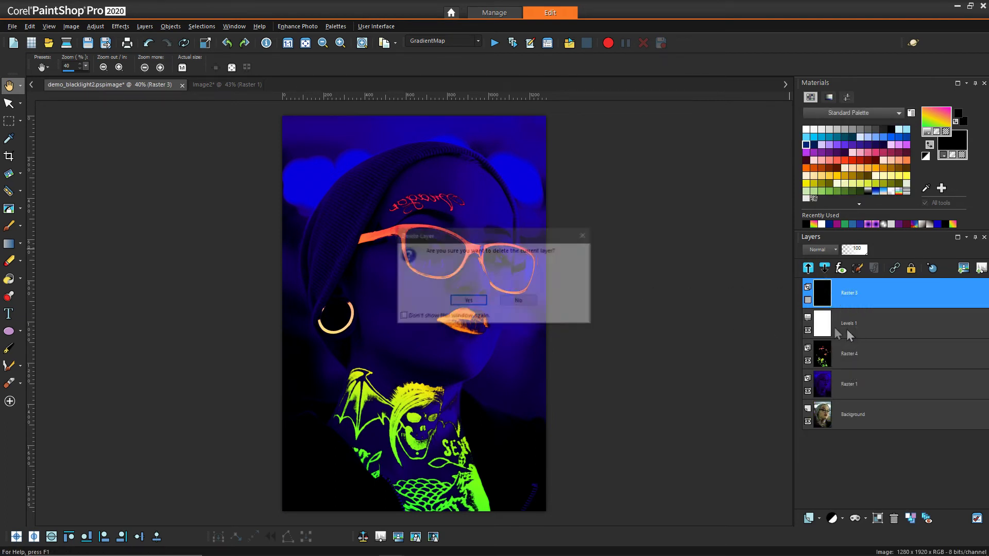
pyautogui.click(471, 301)
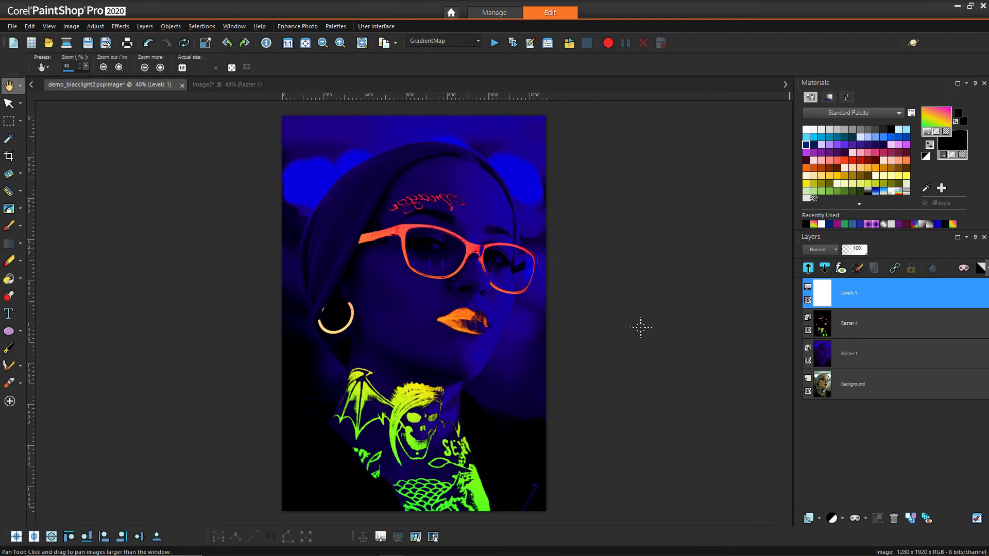
pyautogui.press('b')
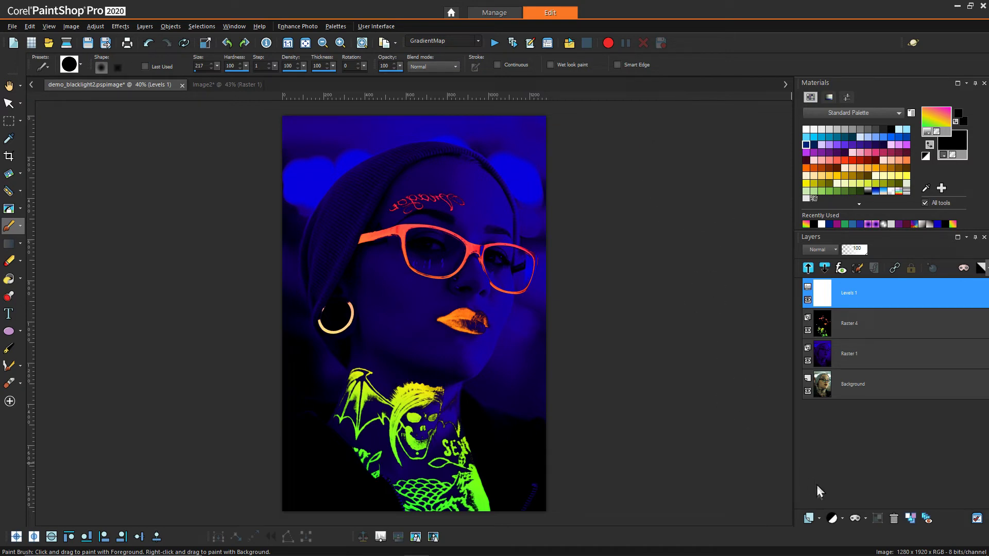
# Add a new empty raster layer on top and show the Brush Variance palette.
pyautogui.click(820, 517)
pyautogui.click(834, 431)
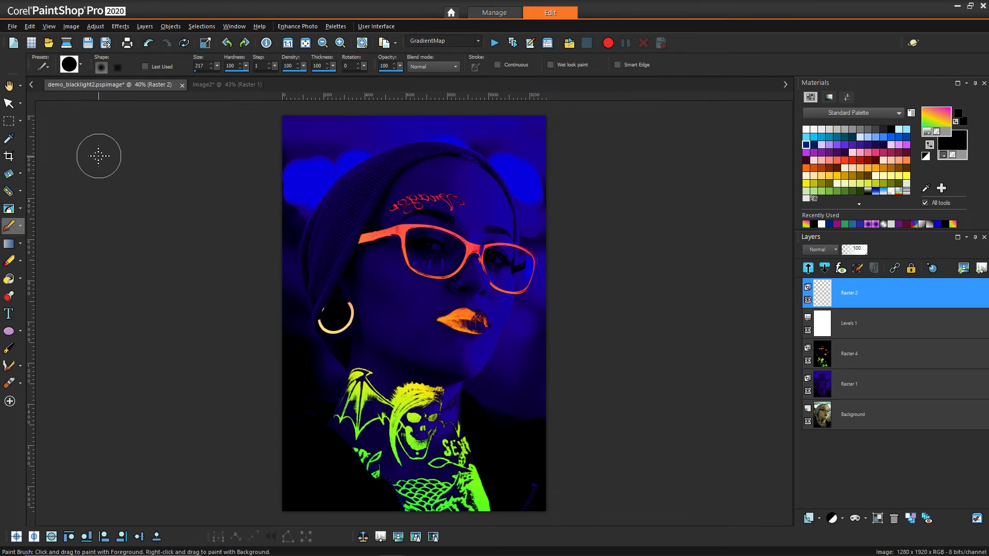
pyautogui.click(48, 26)
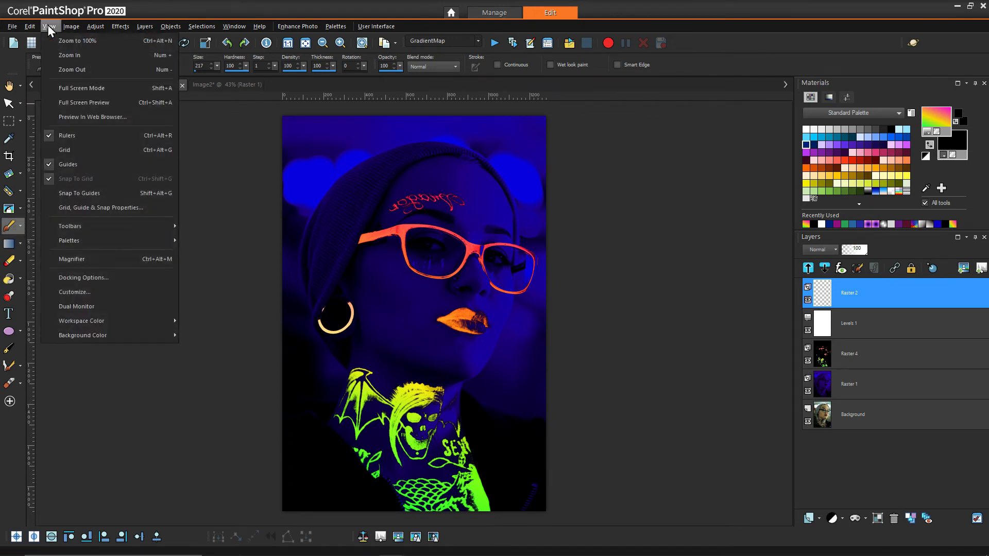
pyautogui.moveTo(91, 242)
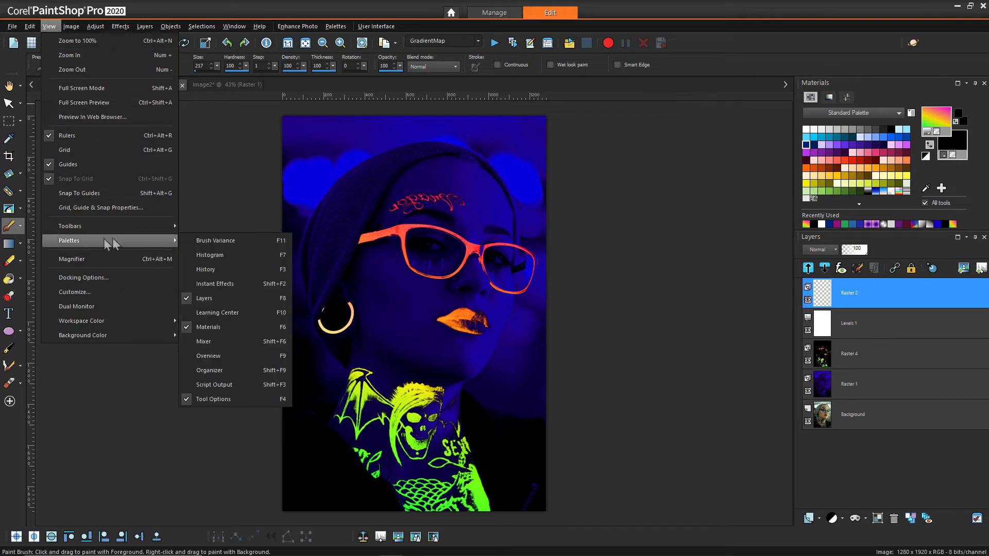
pyautogui.click(197, 240)
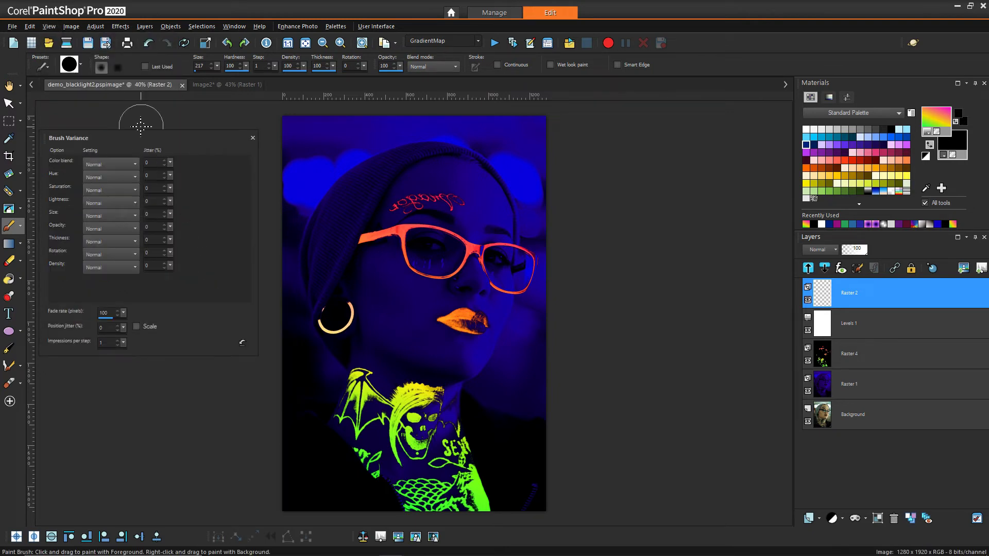
pyautogui.moveTo(134, 137); pyautogui.dragTo(143, 121)
# Set position jitter to 20, paint a scattered test stroke over the head, then undo it.
pyautogui.click(109, 297)
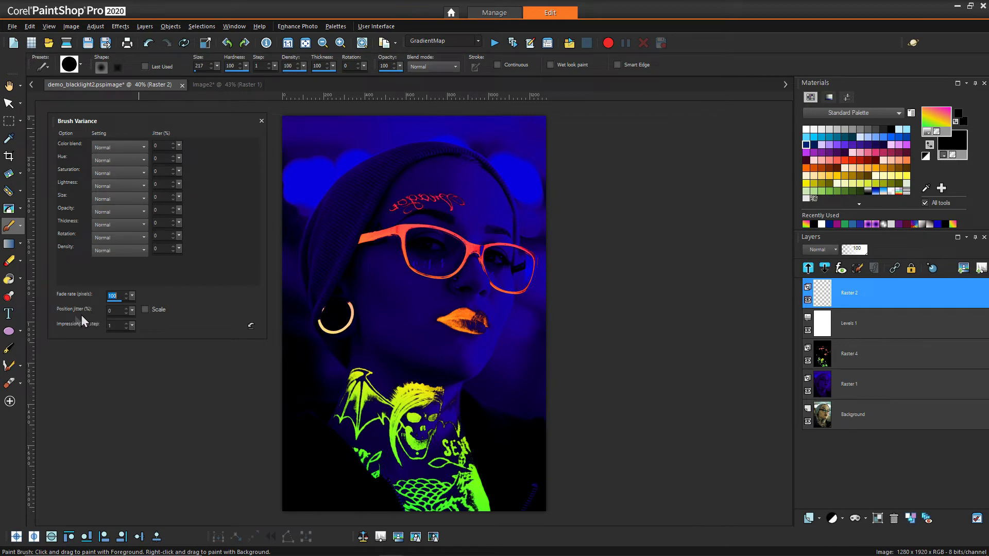
pyautogui.click(132, 310)
pyautogui.moveTo(142, 313); pyautogui.dragTo(143, 312)
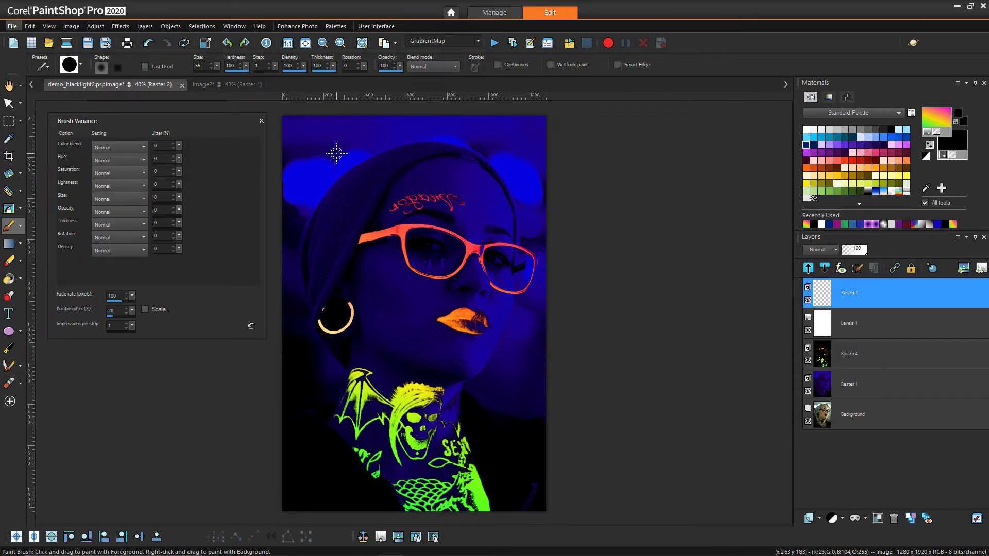
pyautogui.moveTo(335, 154)
pyautogui.mouseDown()
pyautogui.moveTo(319, 149)
pyautogui.moveTo(420, 255)
pyautogui.mouseUp()
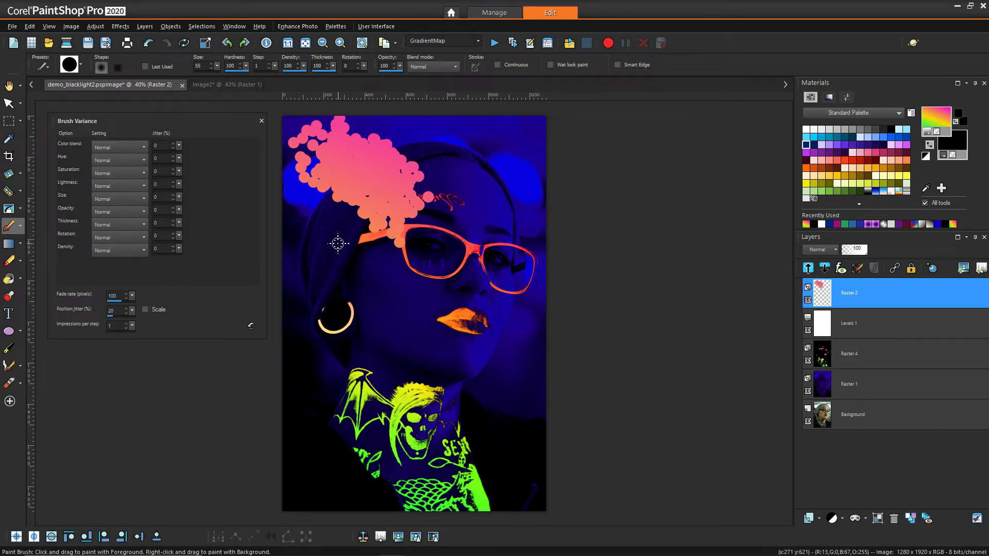
pyautogui.hotkey('ctrl', 'z')
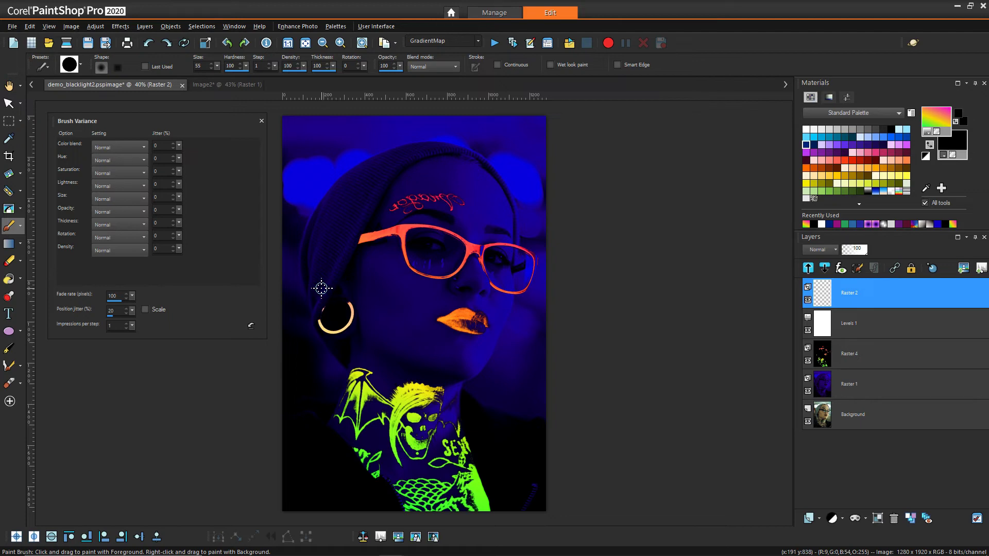
# Raise hue jitter to 9, test colour-varied strokes over forehead and lips, then undo them.
pyautogui.click(172, 156)
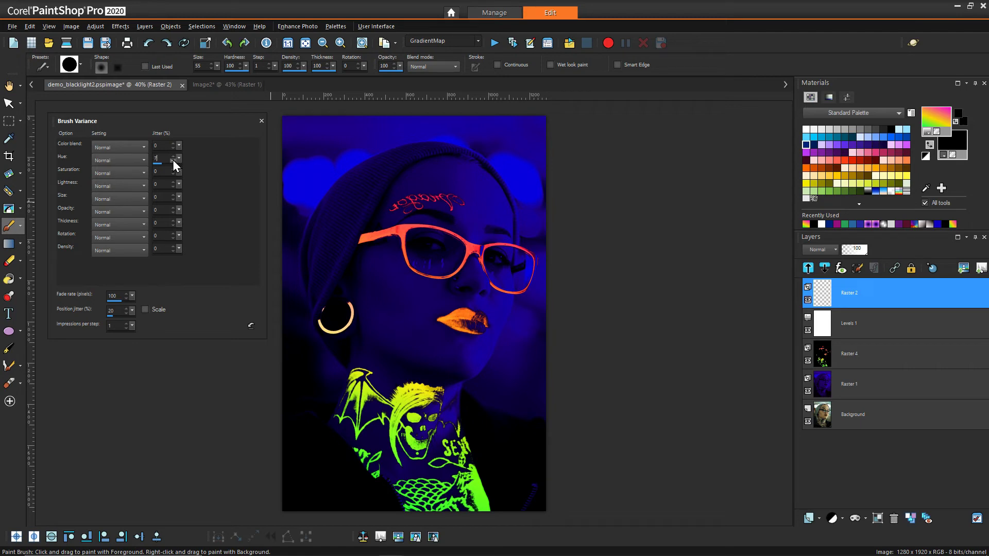
pyautogui.click(175, 162)
pyautogui.click(175, 162)
pyautogui.moveTo(355, 178)
pyautogui.mouseDown()
pyautogui.moveTo(439, 256)
pyautogui.moveTo(421, 282)
pyautogui.mouseUp()
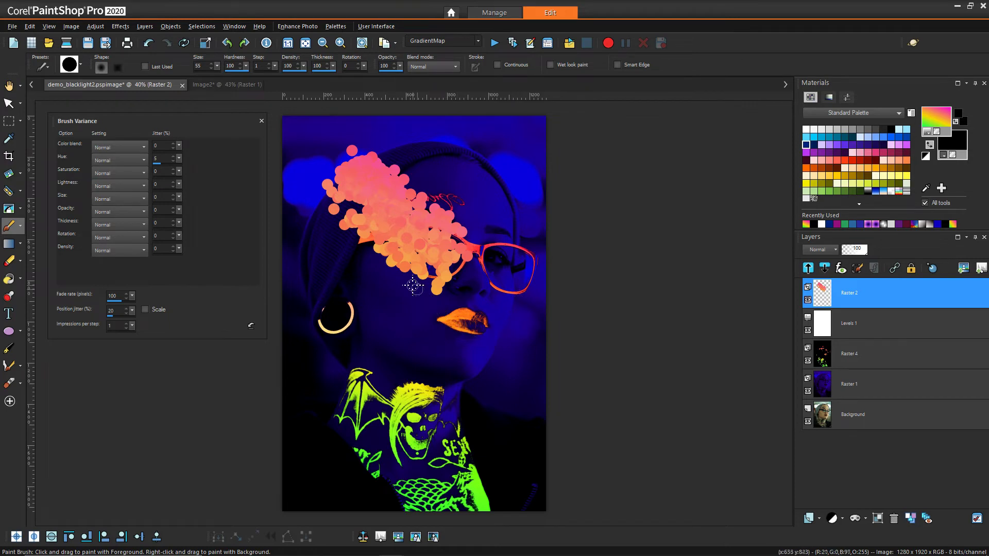
pyautogui.click(173, 156)
pyautogui.click(173, 156)
pyautogui.click(173, 156)
pyautogui.click(173, 156)
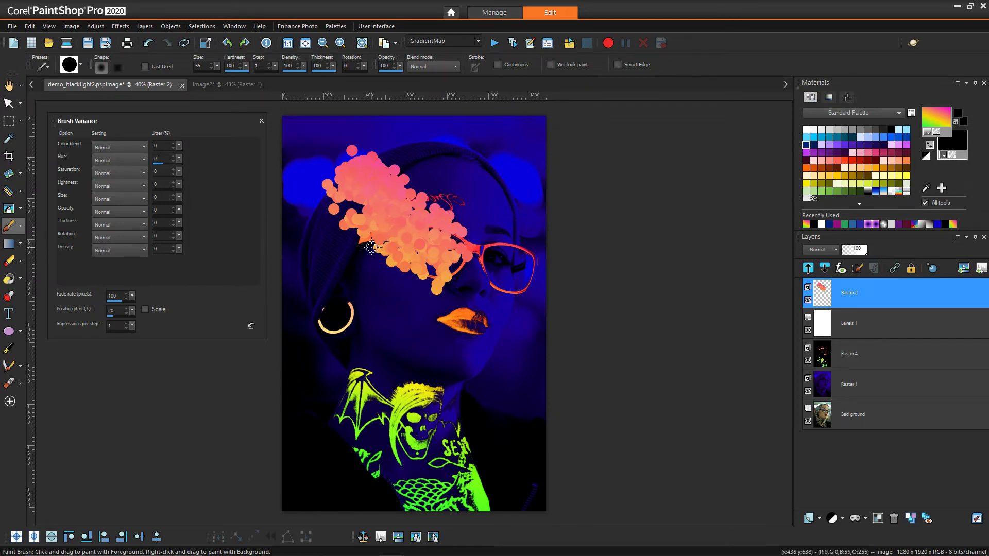
pyautogui.moveTo(359, 216)
pyautogui.mouseDown()
pyautogui.moveTo(368, 261)
pyautogui.moveTo(407, 330)
pyautogui.mouseUp()
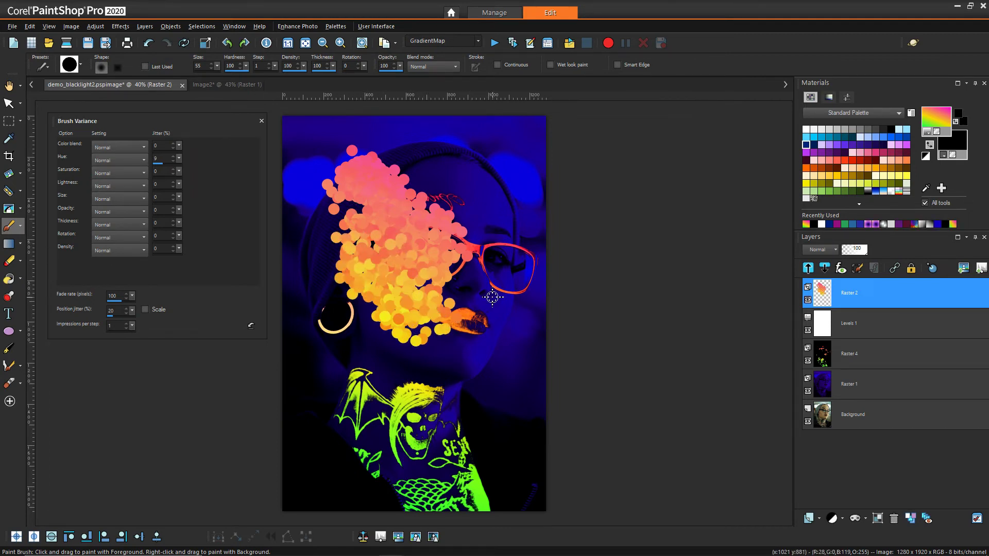
pyautogui.hotkey('ctrl', 'z')
pyautogui.hotkey('ctrl', 'z')
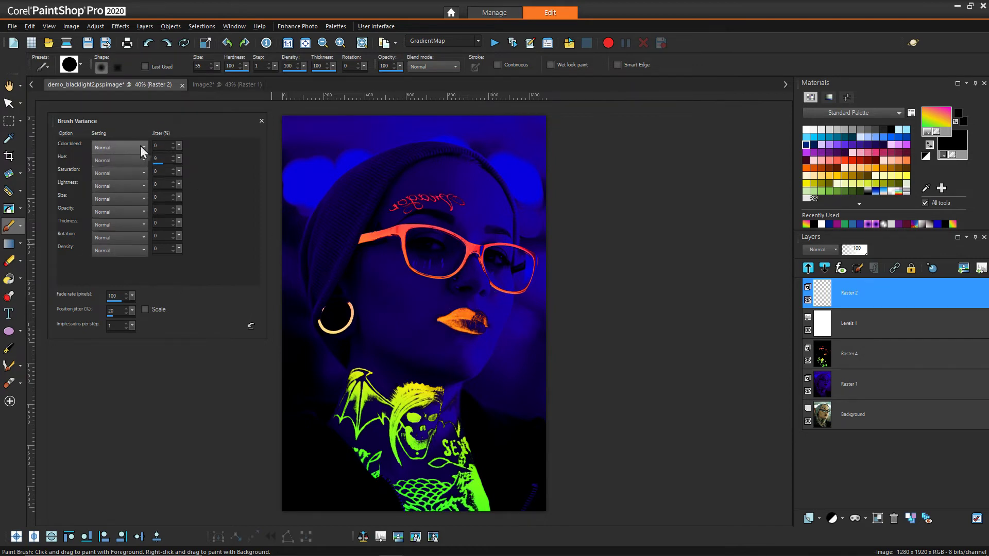
pyautogui.moveTo(110, 120); pyautogui.dragTo(125, 122)
# Set brush size to 2 and position jitter near 29, spraying glitter along the beanie edge.
pyautogui.scroll(4, 348, 261)
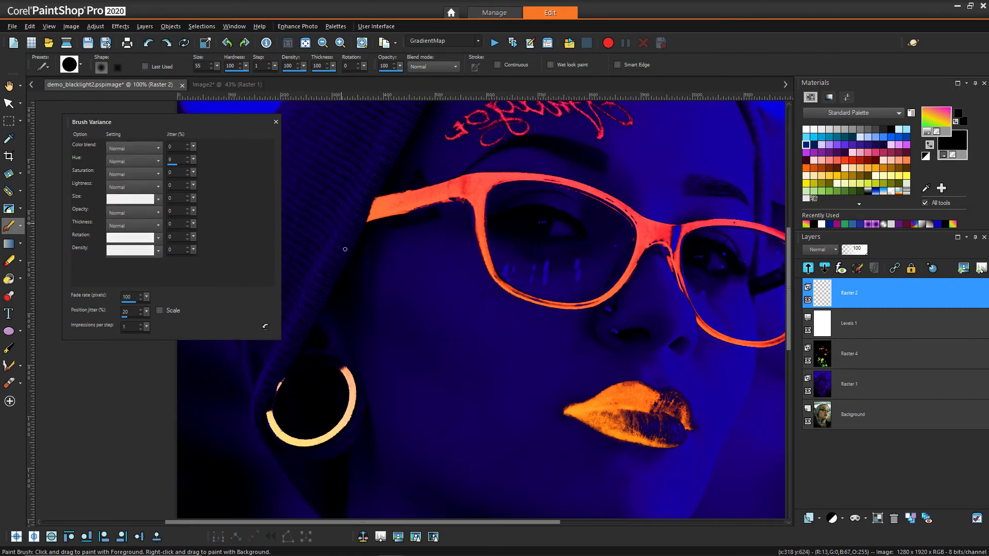
pyautogui.click(210, 65)
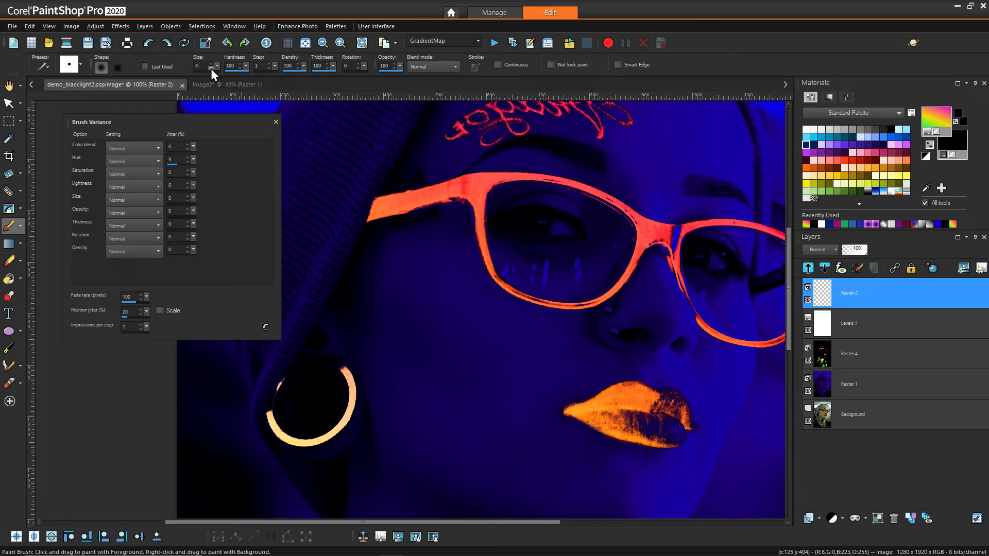
pyautogui.click(211, 67)
pyautogui.scroll(-3, 373, 248)
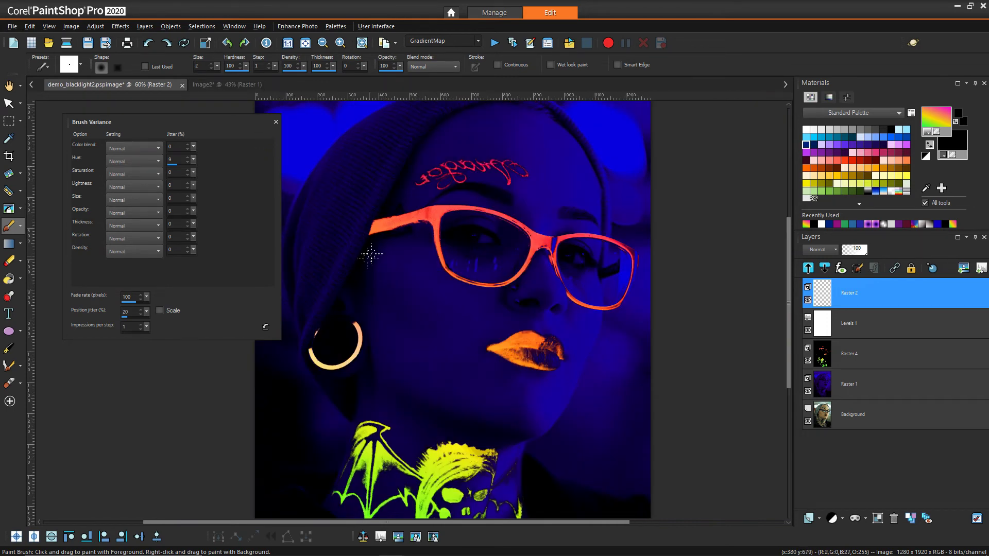
pyautogui.moveTo(342, 231)
pyautogui.mouseDown()
pyautogui.moveTo(380, 280)
pyautogui.moveTo(379, 347)
pyautogui.mouseUp()
pyautogui.moveTo(145, 312); pyautogui.dragTo(151, 314)
pyautogui.moveTo(325, 198)
pyautogui.mouseDown()
pyautogui.moveTo(359, 239)
pyautogui.moveTo(349, 285)
pyautogui.mouseUp()
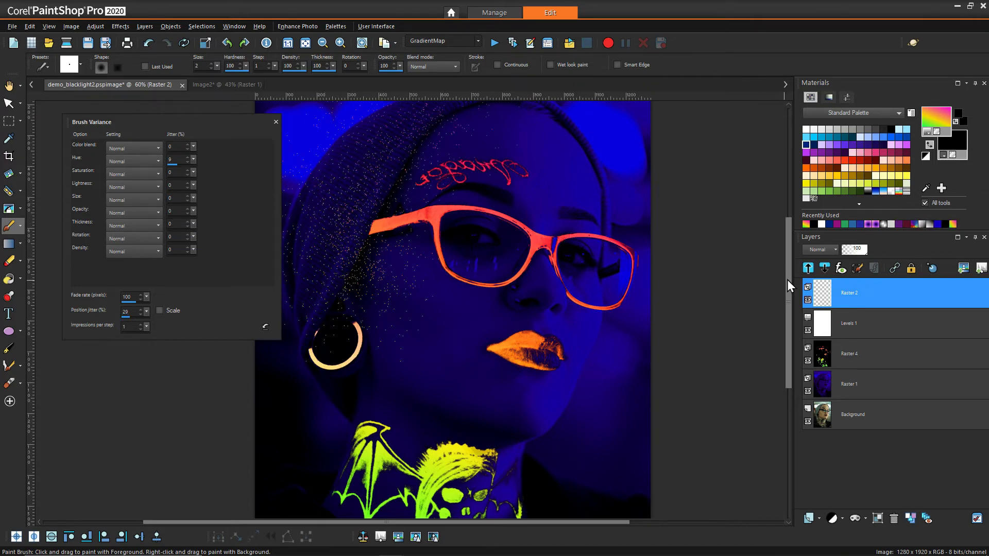
pyautogui.moveTo(788, 281); pyautogui.dragTo(788, 269)
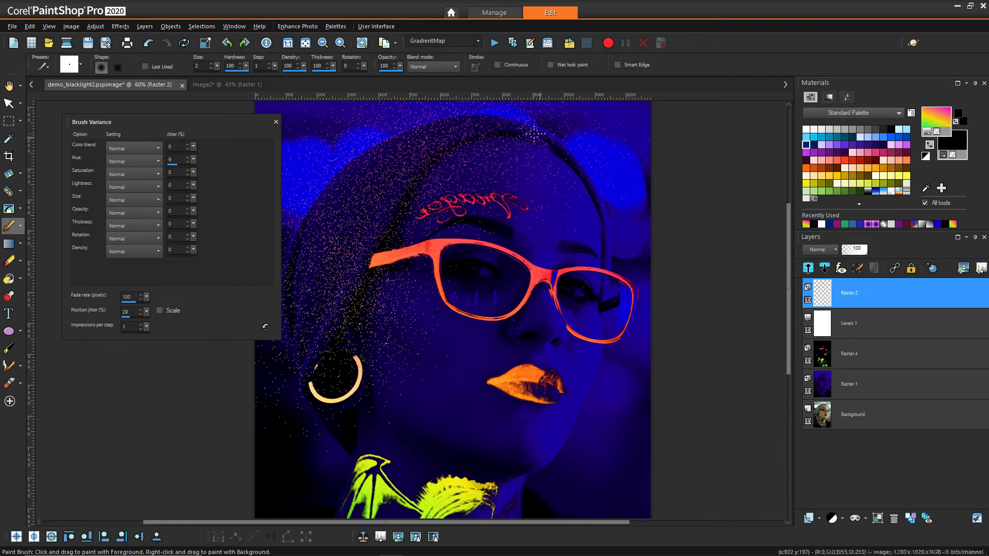
pyautogui.moveTo(482, 98); pyautogui.dragTo(492, 102)
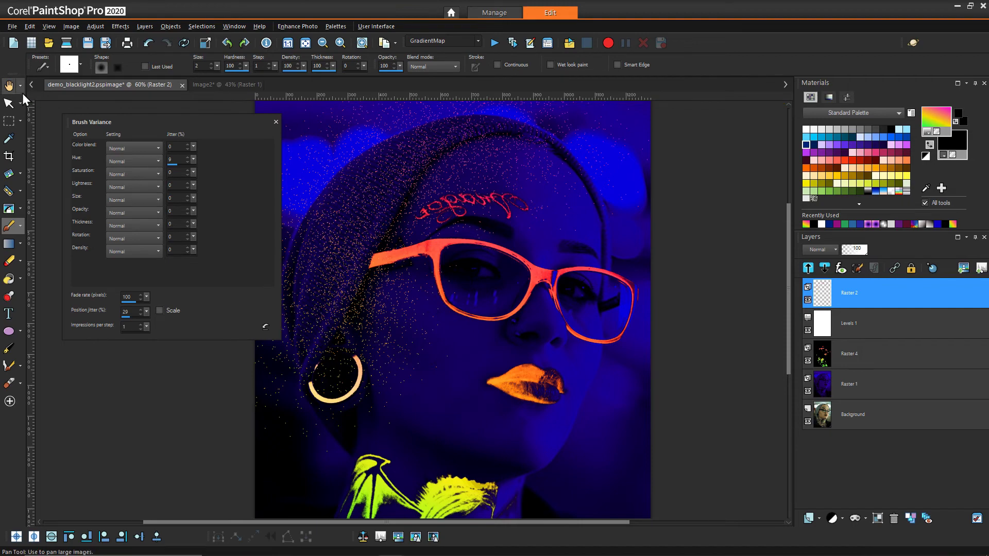
# Lower position jitter to 19 and dab more glitter over the hair.
pyautogui.scroll(1, 437, 193)
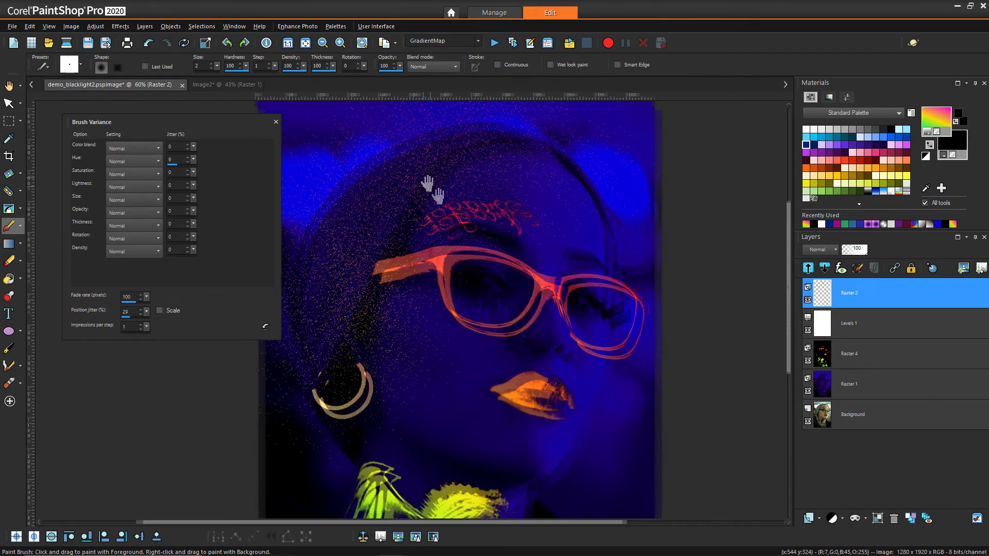
pyautogui.scroll(-1, 486, 190)
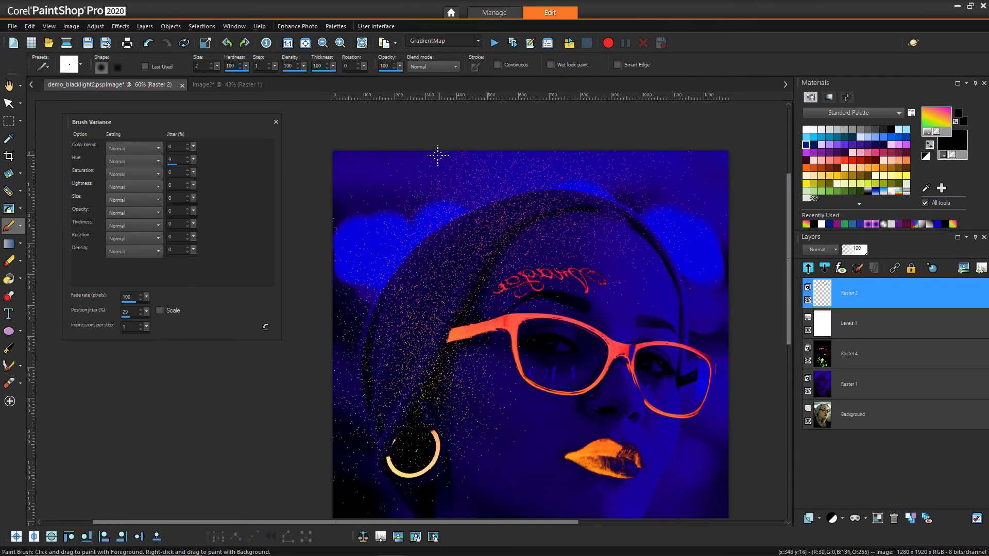
pyautogui.moveTo(146, 312); pyautogui.dragTo(140, 325)
pyautogui.moveTo(418, 345)
pyautogui.mouseDown()
pyautogui.moveTo(428, 385)
pyautogui.moveTo(438, 355)
pyautogui.moveTo(427, 364)
pyautogui.mouseUp()
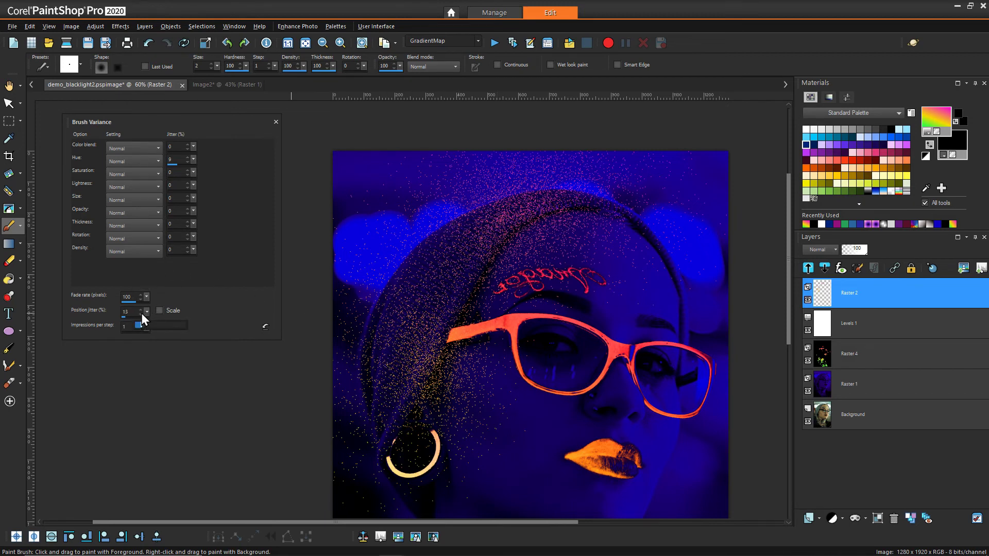
pyautogui.scroll(-6, 141, 313)
pyautogui.click(428, 391)
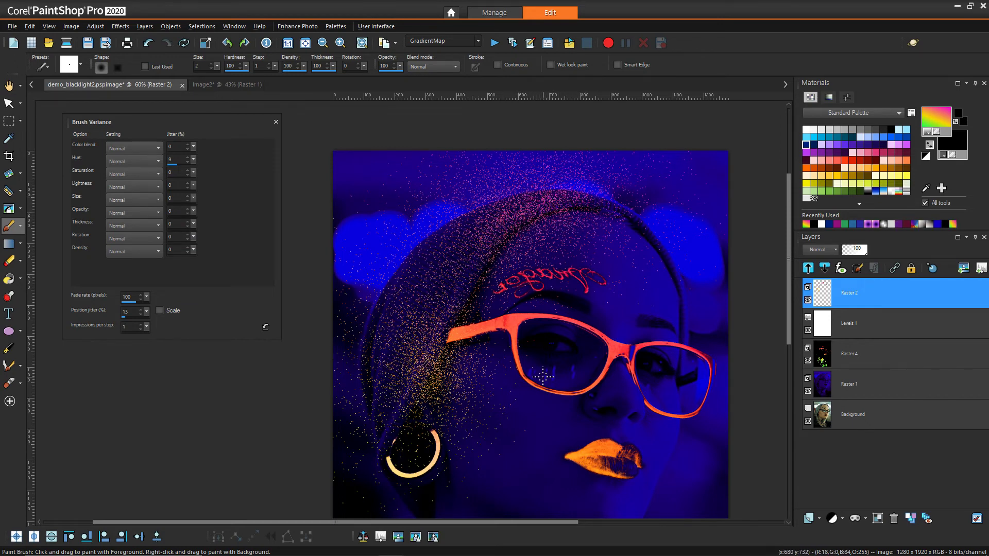
# Zoom out to 41% and close the Brush Variance palette.
pyautogui.scroll(-1, 547, 391)
pyautogui.scroll(-1, 547, 391)
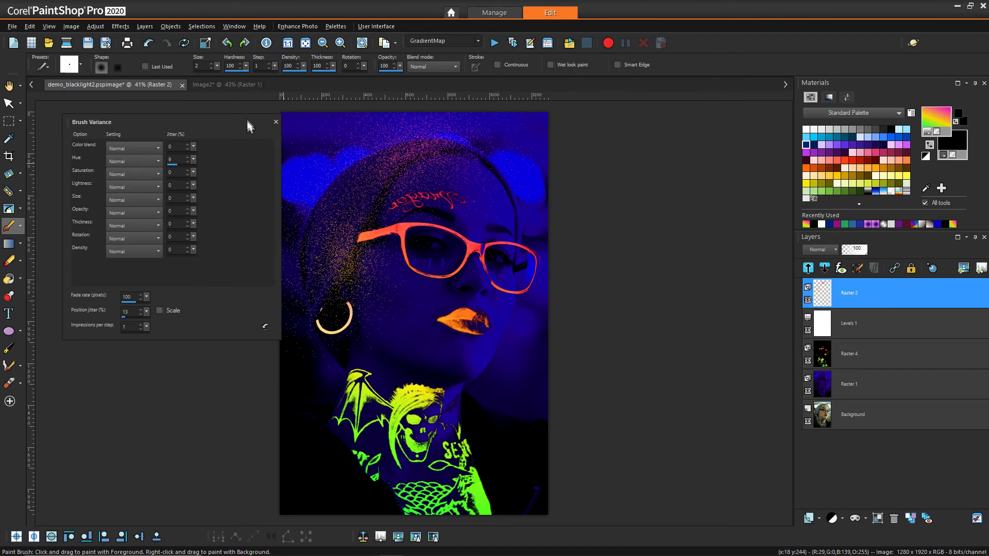
pyautogui.click(276, 122)
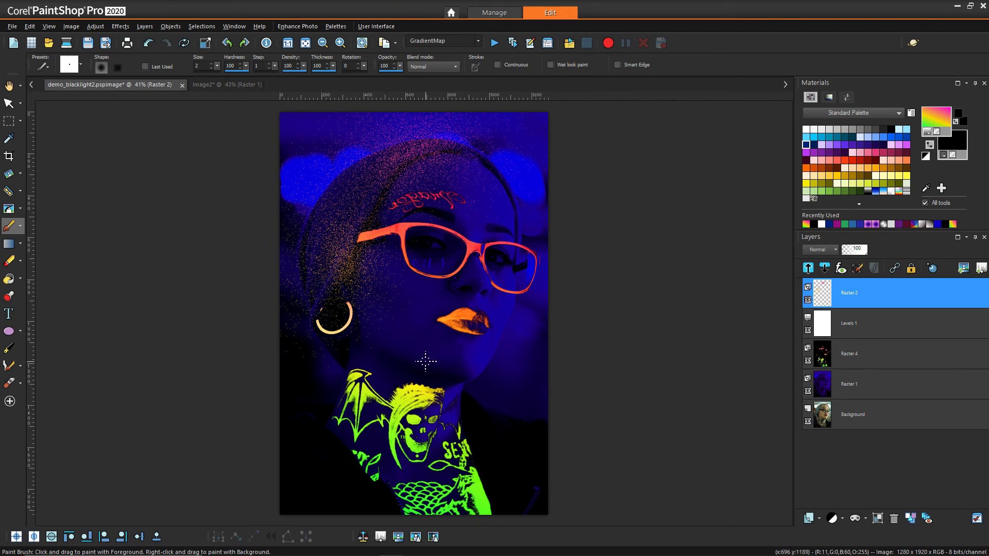
pyautogui.moveTo(850, 304)
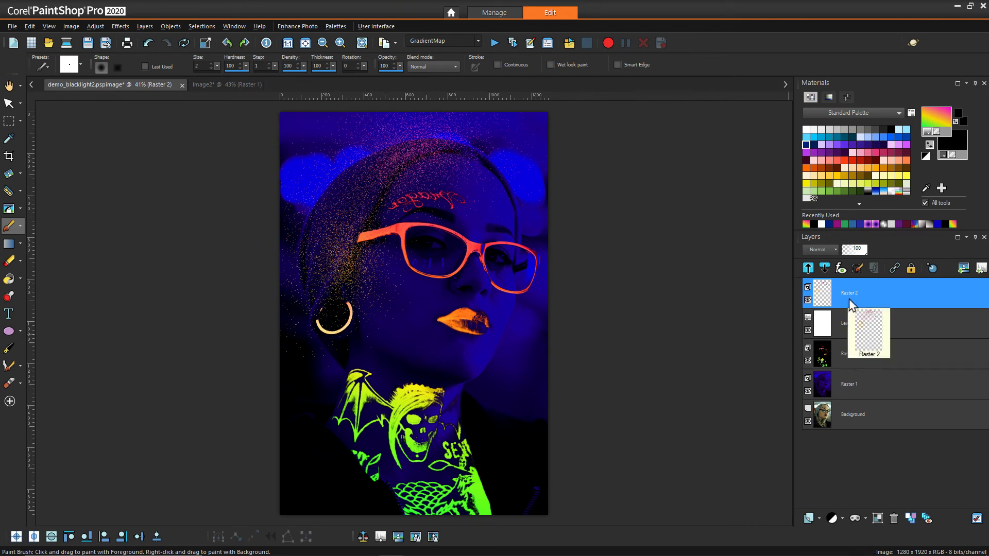
# Add a Show All mask to Raster 2 and set black foreground with white background.
pyautogui.click(864, 518)
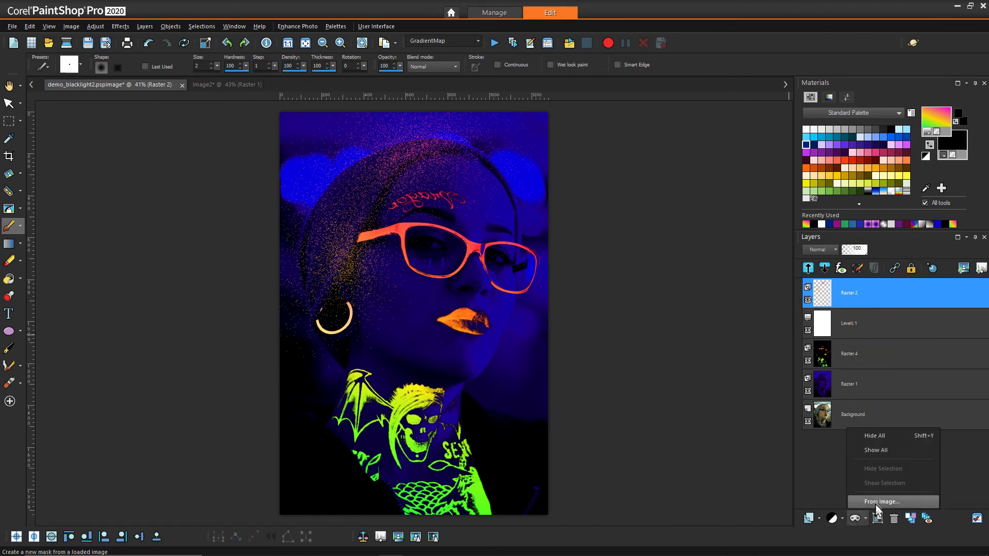
pyautogui.click(874, 450)
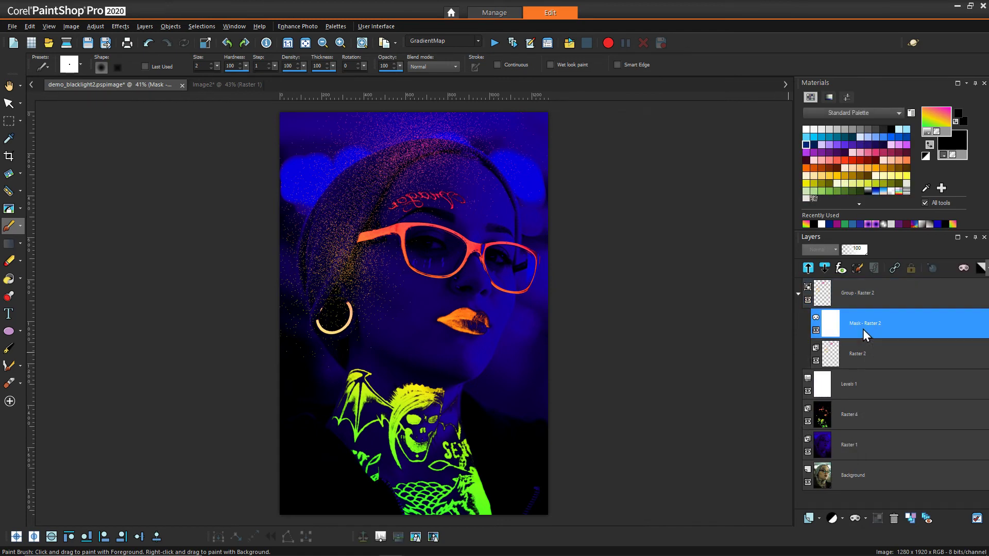
pyautogui.click(930, 145)
pyautogui.rightClick(951, 143)
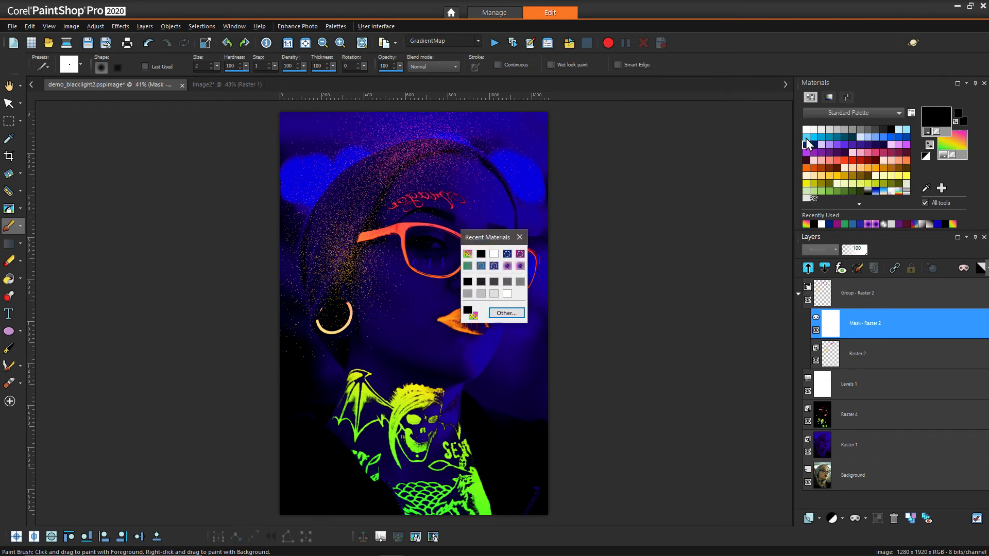
pyautogui.click(494, 253)
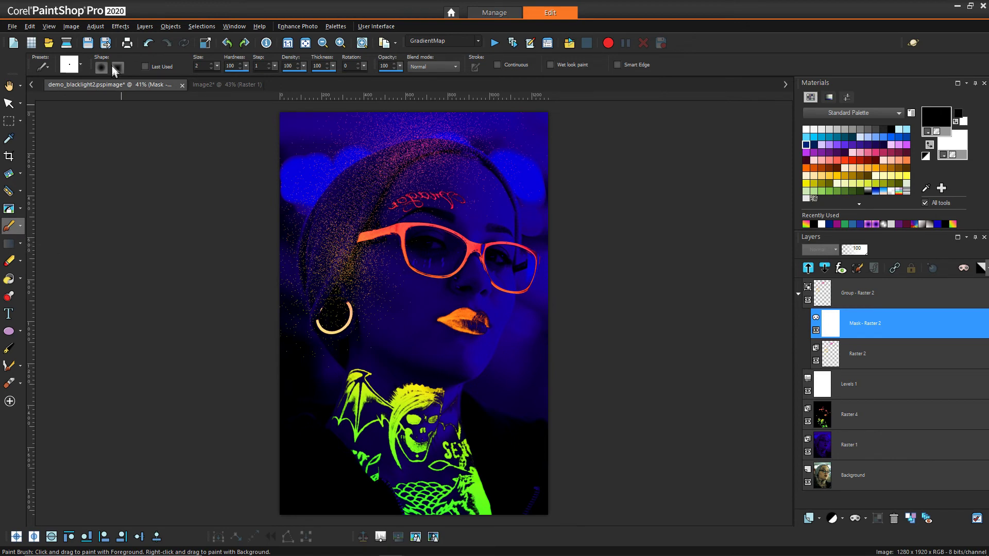
# Reset the brush variance position scatter and hue variation to 0.
pyautogui.click(51, 27)
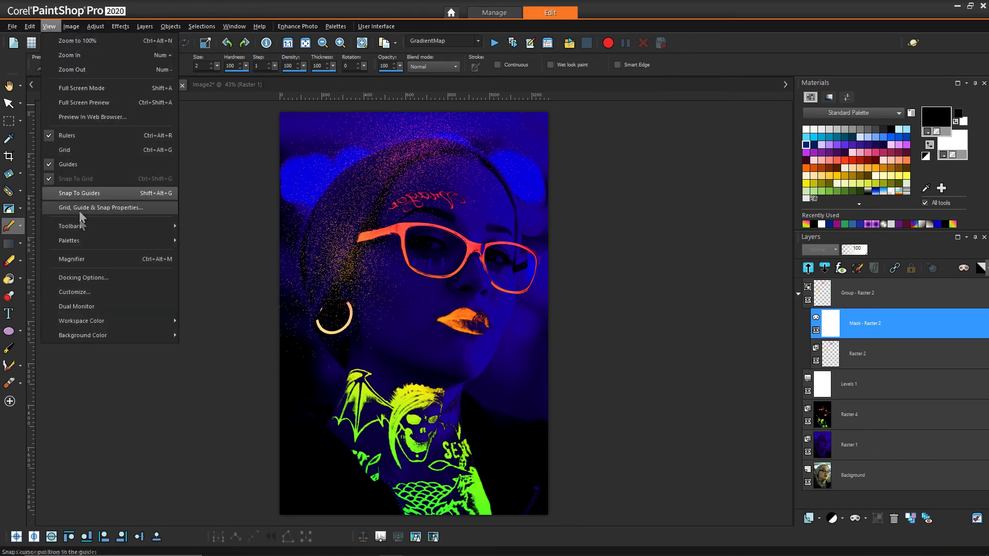
pyautogui.moveTo(81, 240)
pyautogui.click(221, 241)
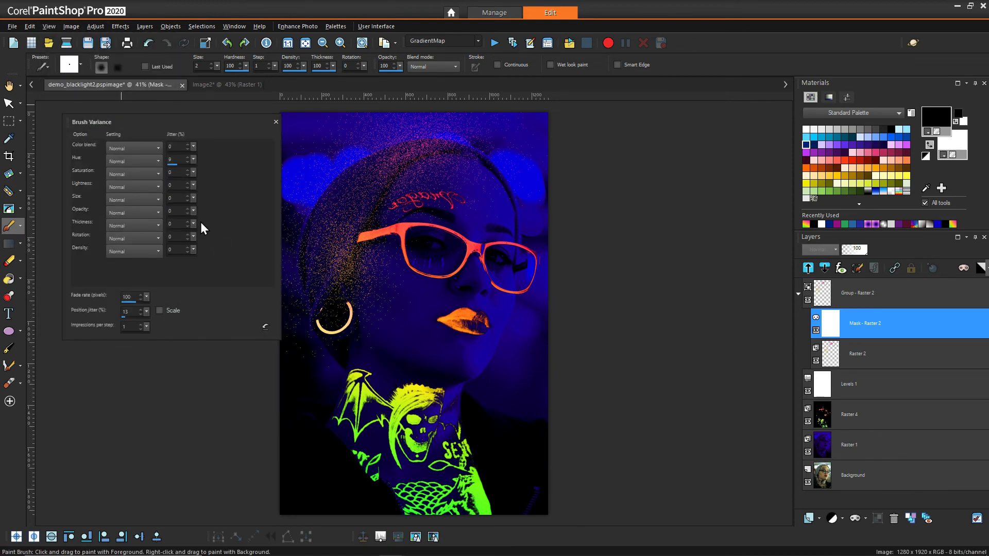
pyautogui.moveTo(146, 313); pyautogui.dragTo(118, 316)
pyautogui.moveTo(194, 159); pyautogui.dragTo(156, 196)
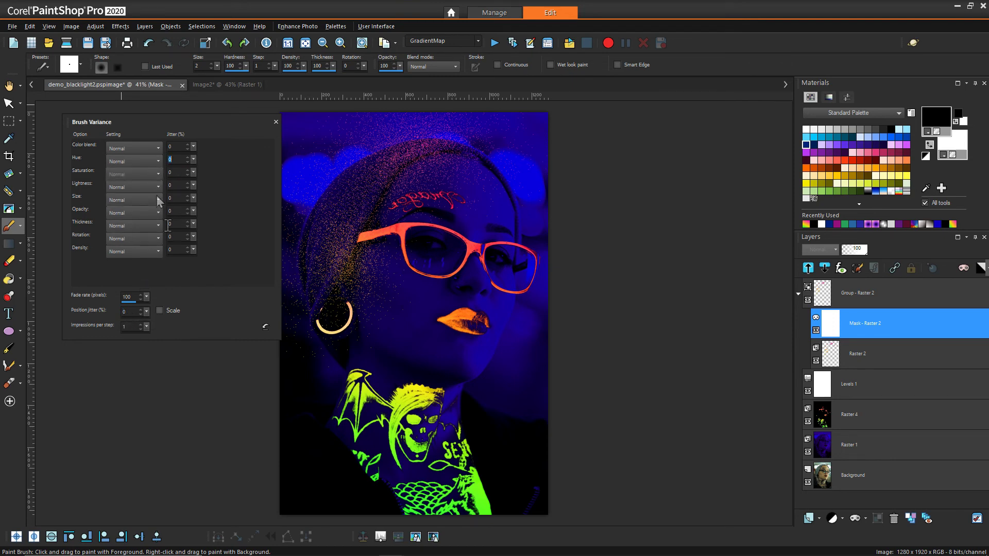
pyautogui.click(276, 122)
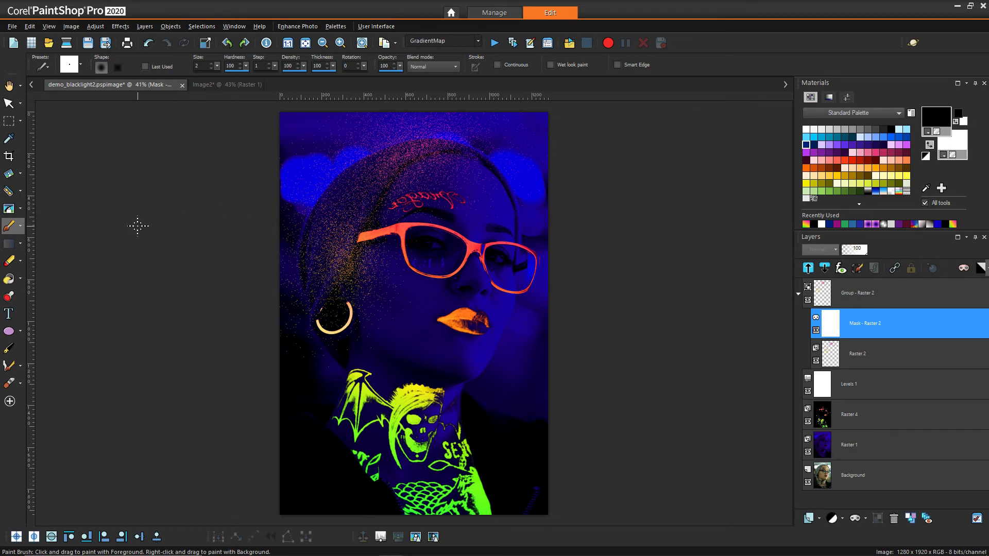
# Enlarge the brush at hardness 85 and paint the mask around the top-left and hair, step 4.
pyautogui.moveTo(217, 66); pyautogui.dragTo(235, 71)
pyautogui.moveTo(246, 69); pyautogui.dragTo(238, 73)
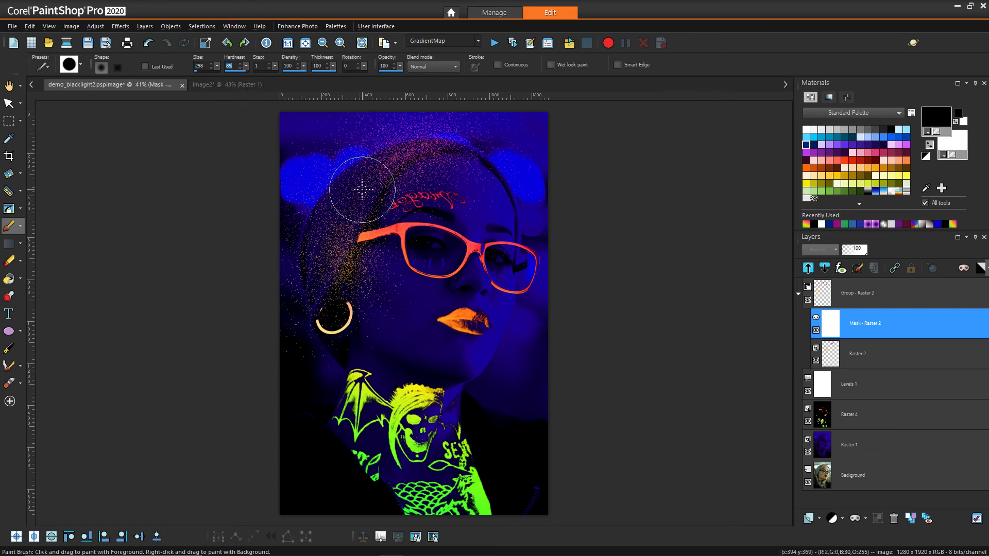
pyautogui.scroll(1, 366, 179)
pyautogui.scroll(1, 361, 175)
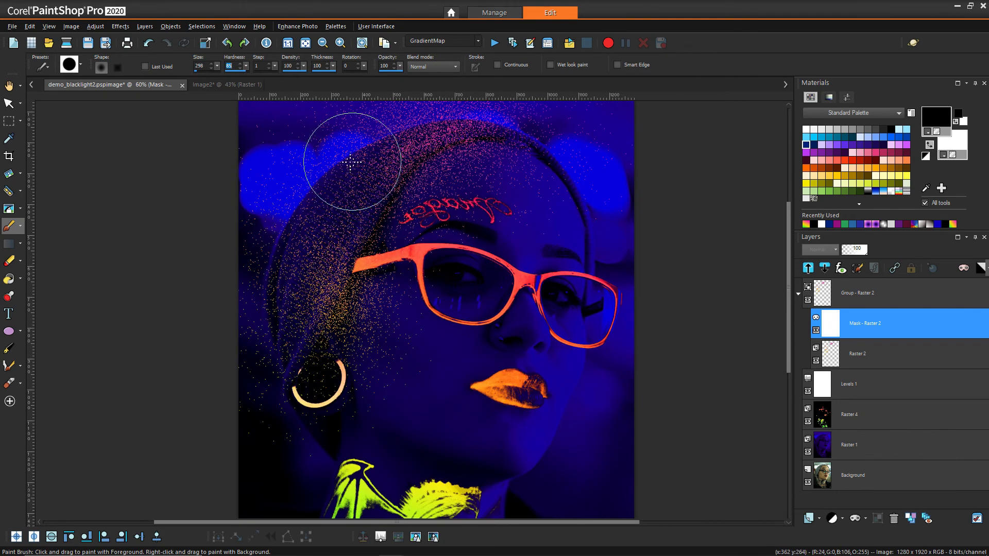
pyautogui.moveTo(328, 137)
pyautogui.mouseDown()
pyautogui.moveTo(294, 137)
pyautogui.moveTo(256, 193)
pyautogui.moveTo(261, 268)
pyautogui.moveTo(298, 205)
pyautogui.moveTo(273, 172)
pyautogui.moveTo(275, 116)
pyautogui.mouseUp()
pyautogui.click(267, 63)
pyautogui.click(268, 64)
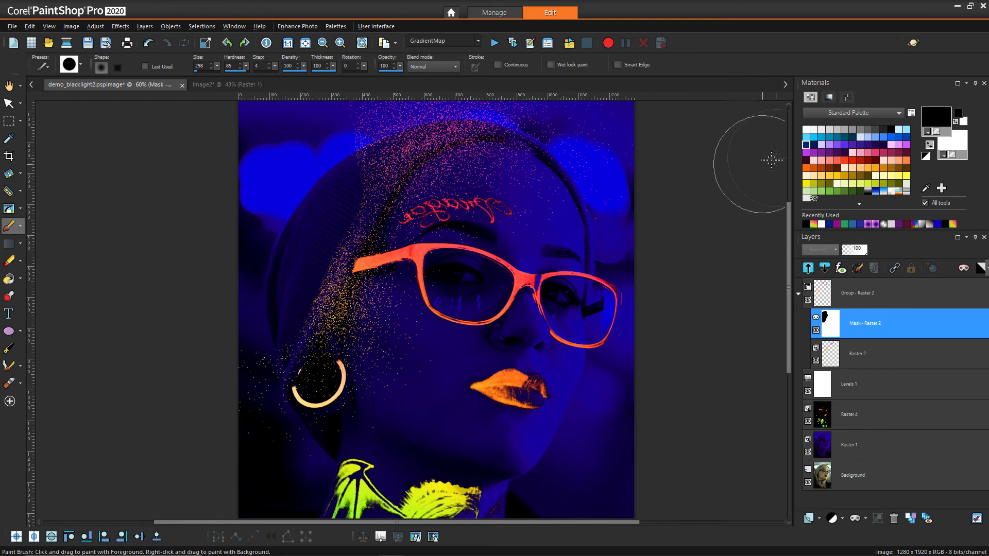
pyautogui.moveTo(342, 238)
pyautogui.mouseDown()
pyautogui.moveTo(311, 261)
pyautogui.moveTo(311, 343)
pyautogui.moveTo(314, 206)
pyautogui.moveTo(247, 452)
pyautogui.moveTo(298, 464)
pyautogui.moveTo(290, 416)
pyautogui.moveTo(331, 203)
pyautogui.moveTo(314, 219)
pyautogui.mouseUp()
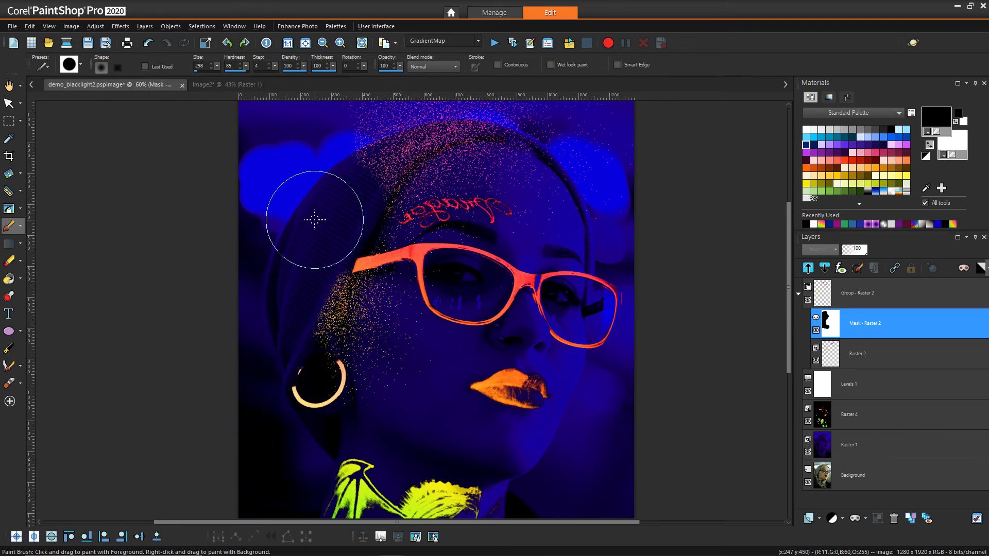
# Erase the glitter speckles inside the earring ring, then make the brush larger and softer.
pyautogui.scroll(3, 323, 216)
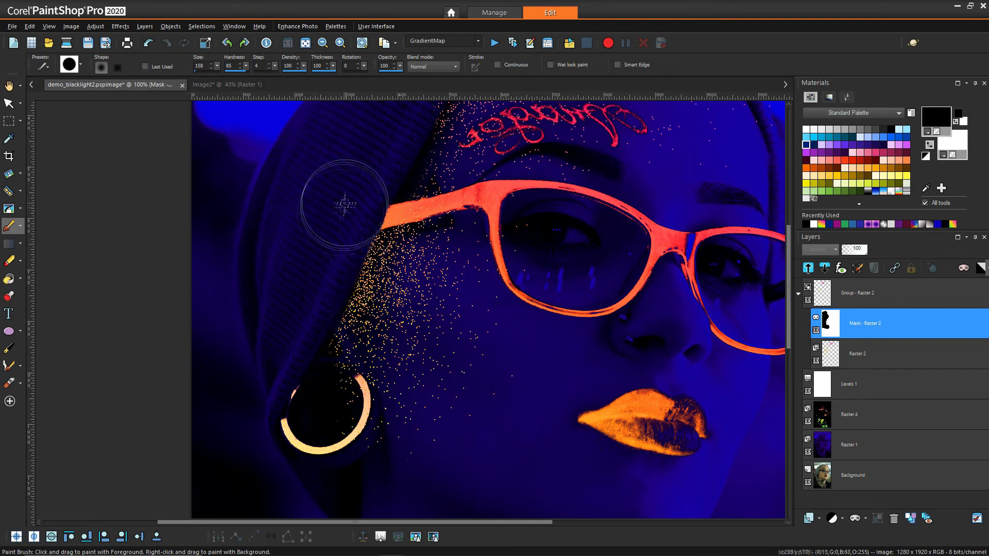
pyautogui.moveTo(320, 404); pyautogui.dragTo(318, 403)
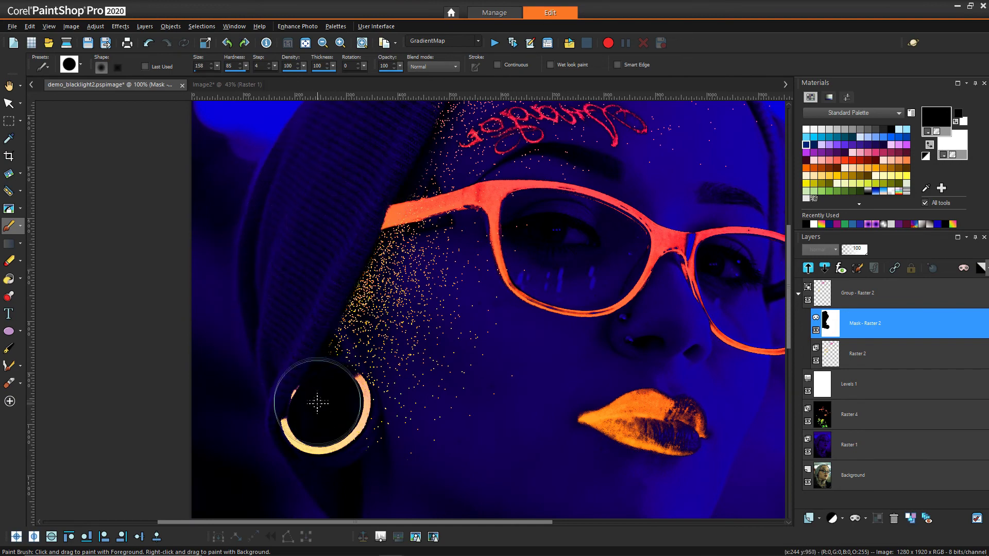
pyautogui.scroll(3, 789, 276)
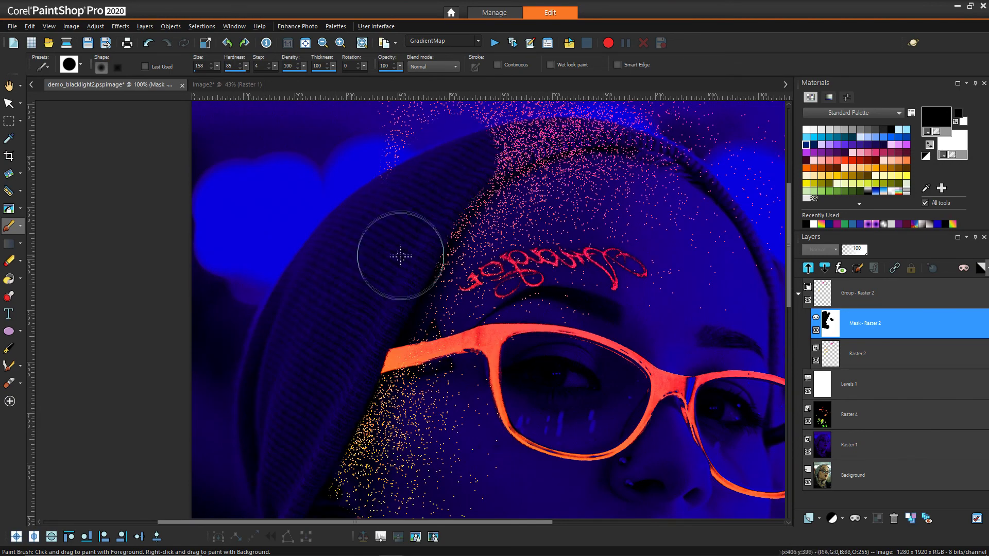
pyautogui.scroll(4, 762, 159)
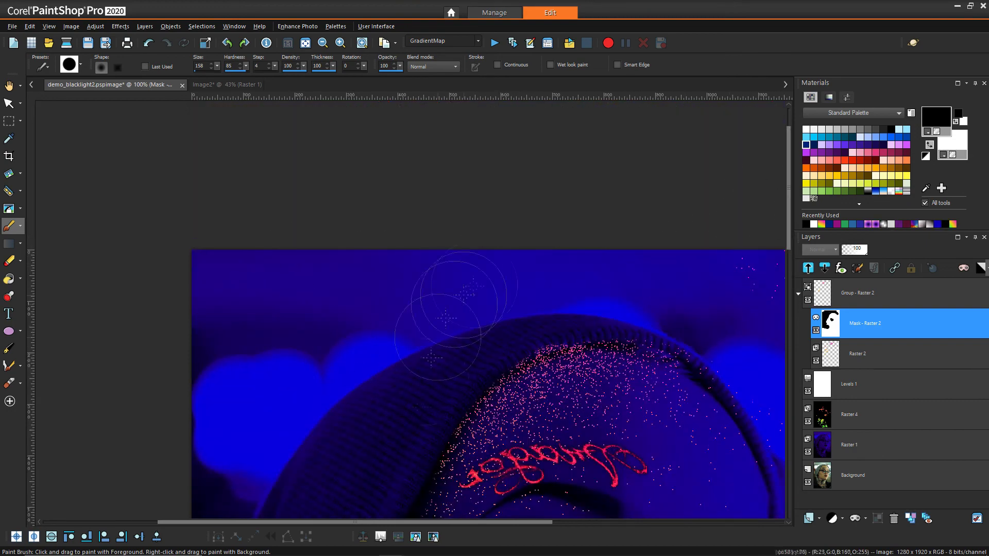
pyautogui.hscroll(4, 446, 320)
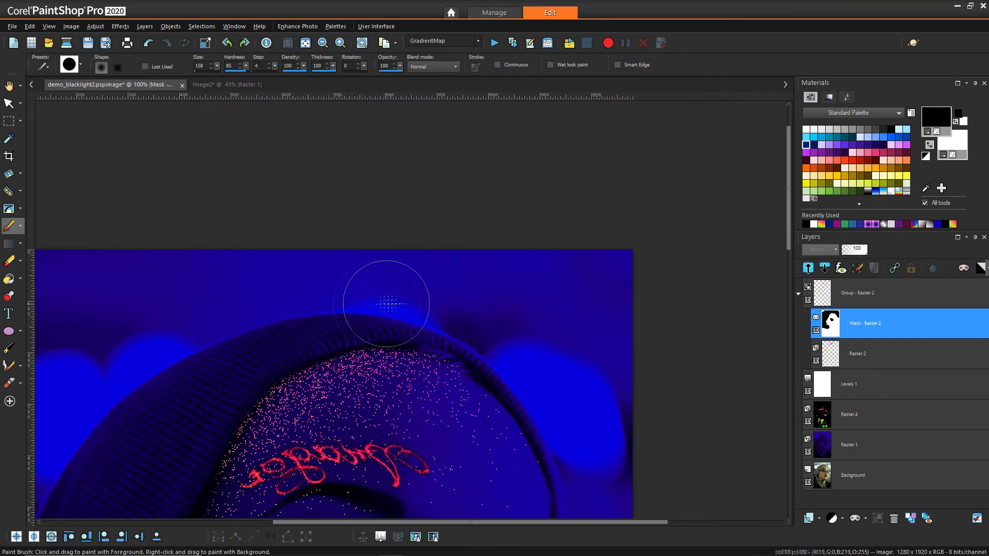
pyautogui.moveTo(530, 353); pyautogui.dragTo(577, 333)
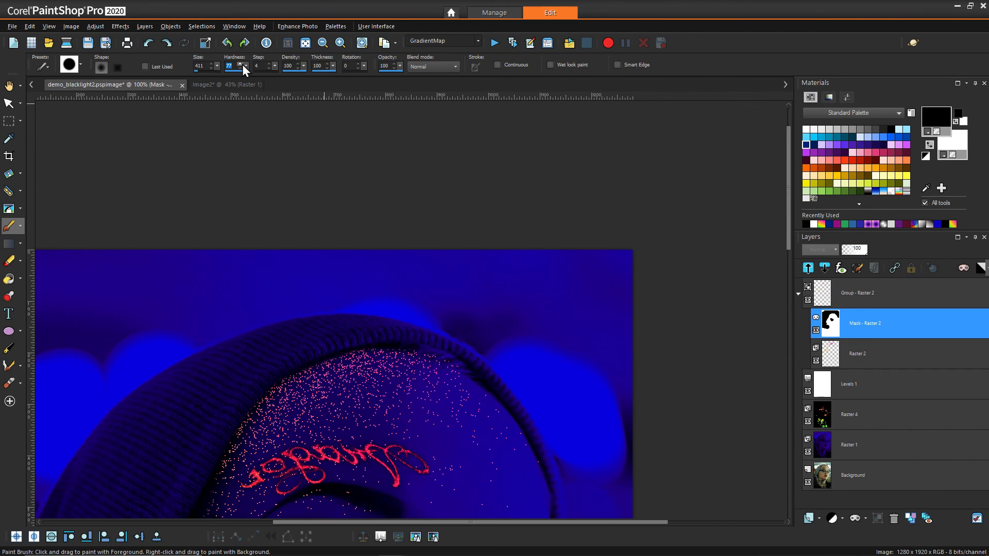
pyautogui.moveTo(242, 64); pyautogui.dragTo(242, 77)
pyautogui.scroll(-5, 486, 280)
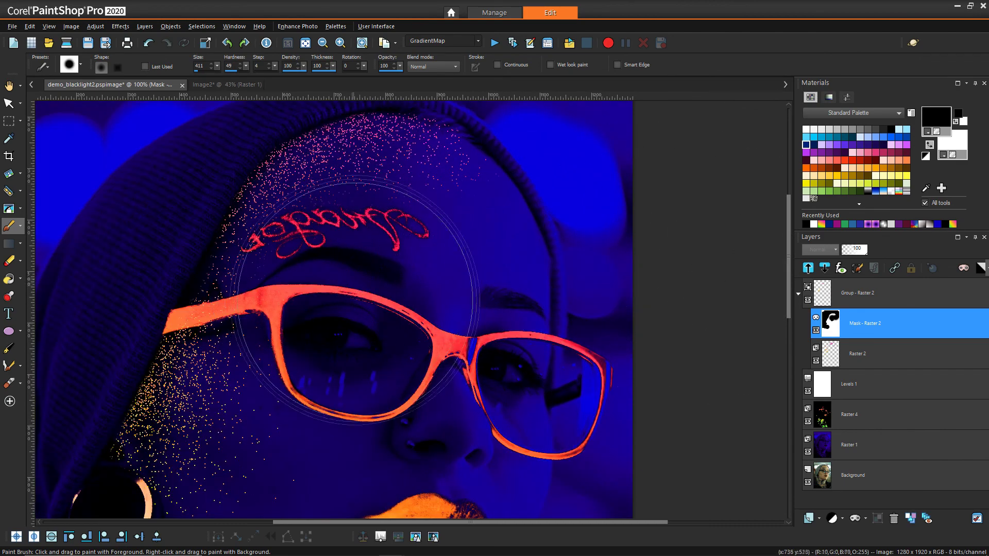
pyautogui.moveTo(430, 144); pyautogui.dragTo(621, 355)
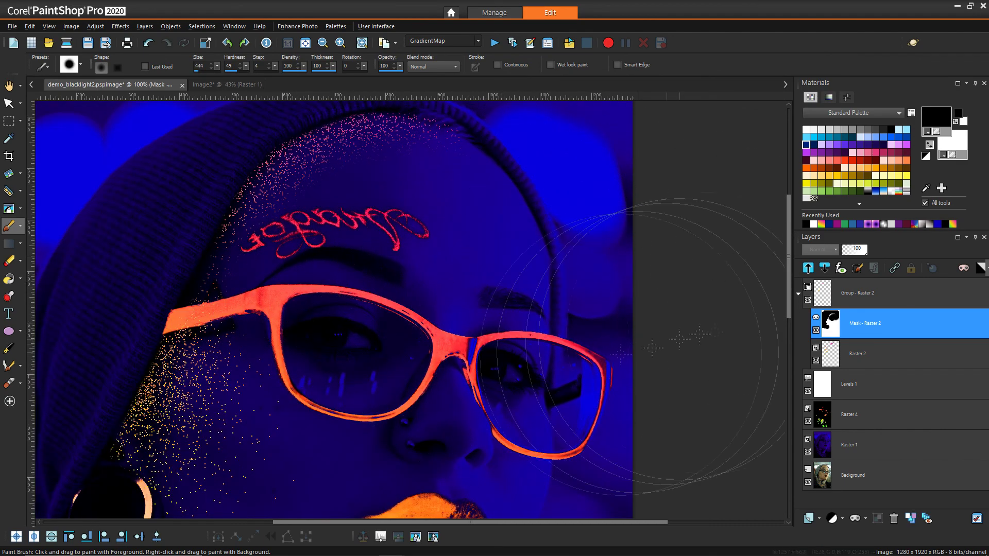
# Finish touching up the mask with a smaller brush and add a new raster layer above it.
pyautogui.scroll(-3, 330, 226)
pyautogui.moveTo(248, 464)
pyautogui.mouseDown()
pyautogui.moveTo(82, 363)
pyautogui.moveTo(95, 335)
pyautogui.moveTo(117, 369)
pyautogui.mouseUp()
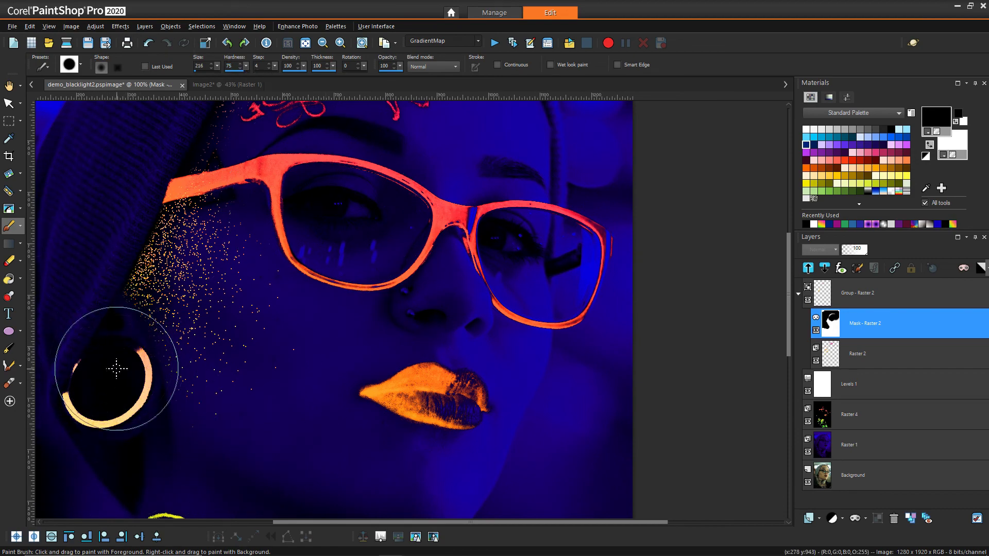
pyautogui.moveTo(137, 159)
pyautogui.mouseDown()
pyautogui.moveTo(201, 170)
pyautogui.moveTo(204, 193)
pyautogui.mouseUp()
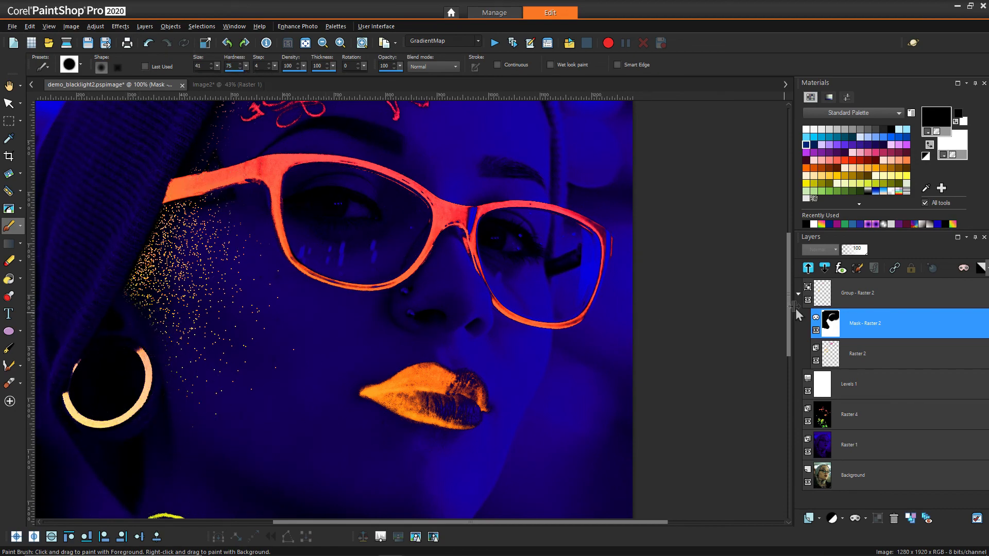
pyautogui.scroll(3, 329, 309)
pyautogui.moveTo(221, 322)
pyautogui.mouseDown()
pyautogui.moveTo(298, 287)
pyautogui.moveTo(354, 248)
pyautogui.moveTo(472, 200)
pyautogui.mouseUp()
pyautogui.scroll(3, 472, 200)
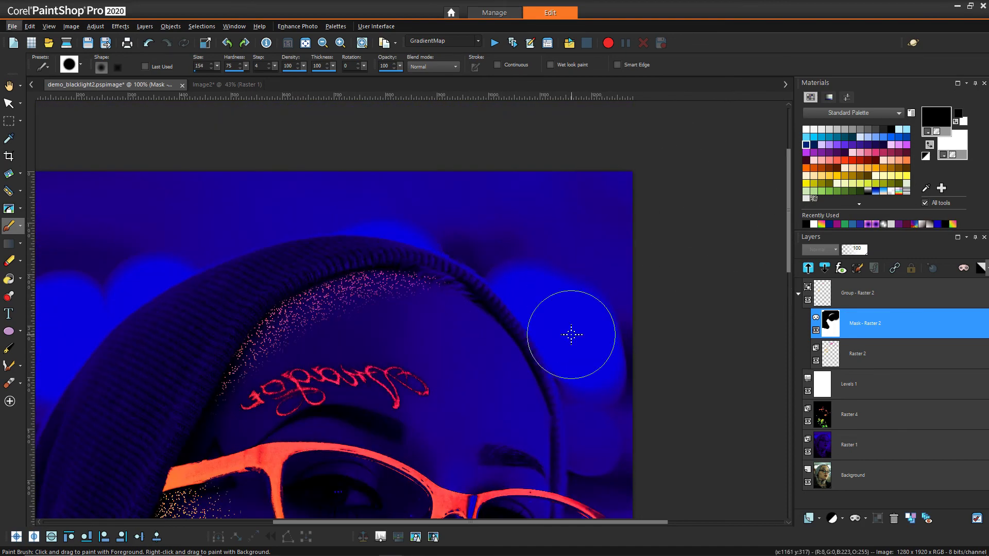
pyautogui.scroll(-3, 569, 333)
pyautogui.scroll(3, 481, 147)
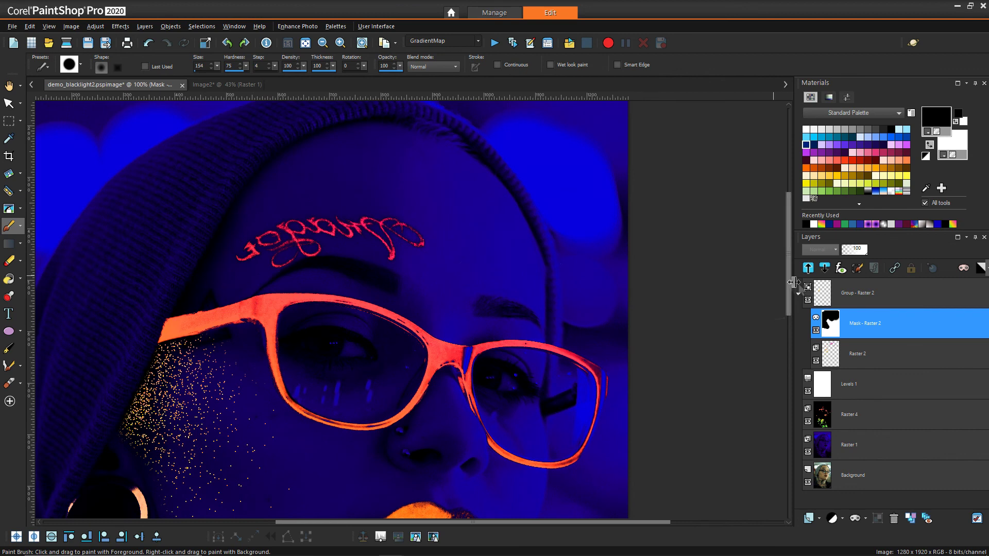
pyautogui.click(819, 518)
pyautogui.click(850, 426)
# Set the brush variance to Hue jitter 12 and Position jitter 28 with a larger brush.
pyautogui.scroll(2, 154, 216)
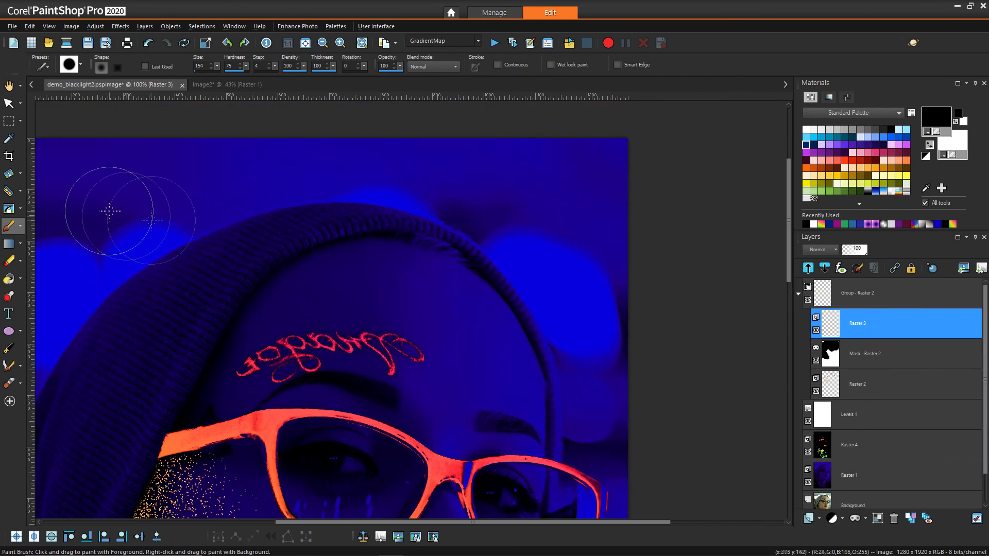
pyautogui.click(49, 26)
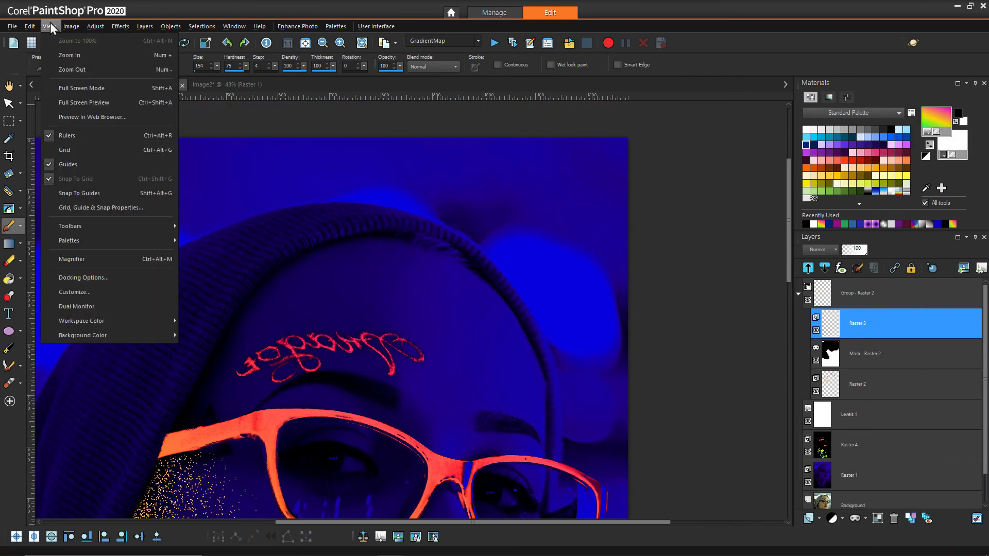
pyautogui.click(218, 234)
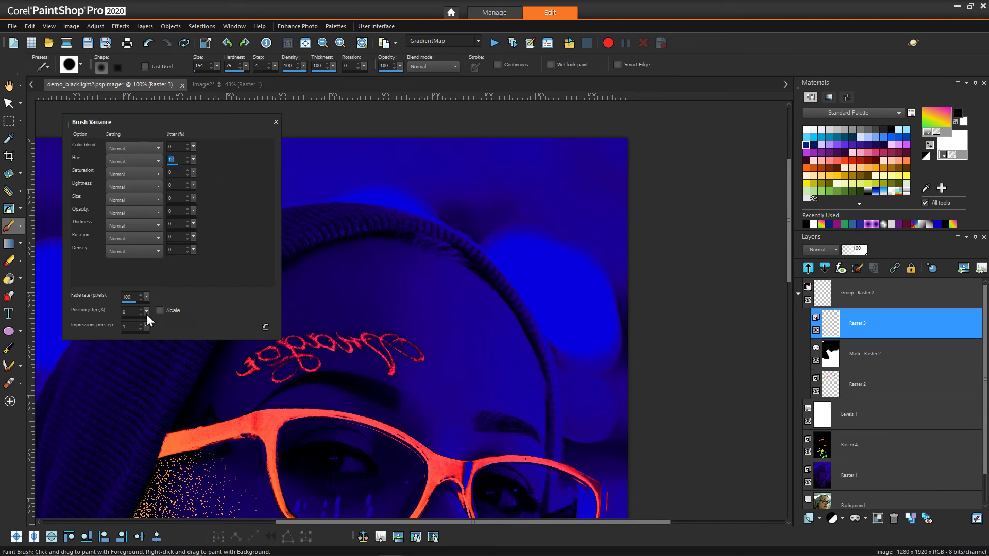
pyautogui.moveTo(335, 218); pyautogui.dragTo(361, 219)
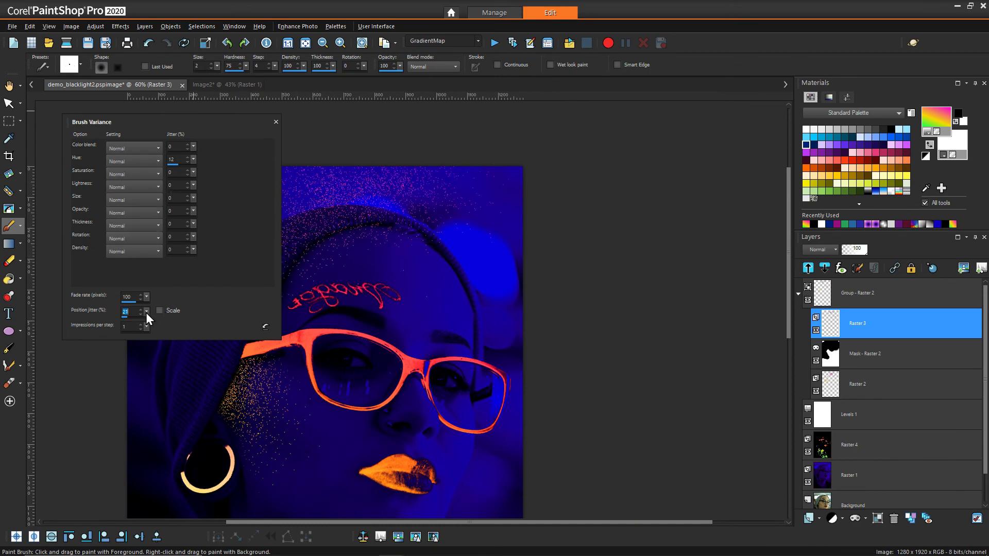
pyautogui.moveTo(146, 312); pyautogui.dragTo(151, 312)
pyautogui.click(276, 121)
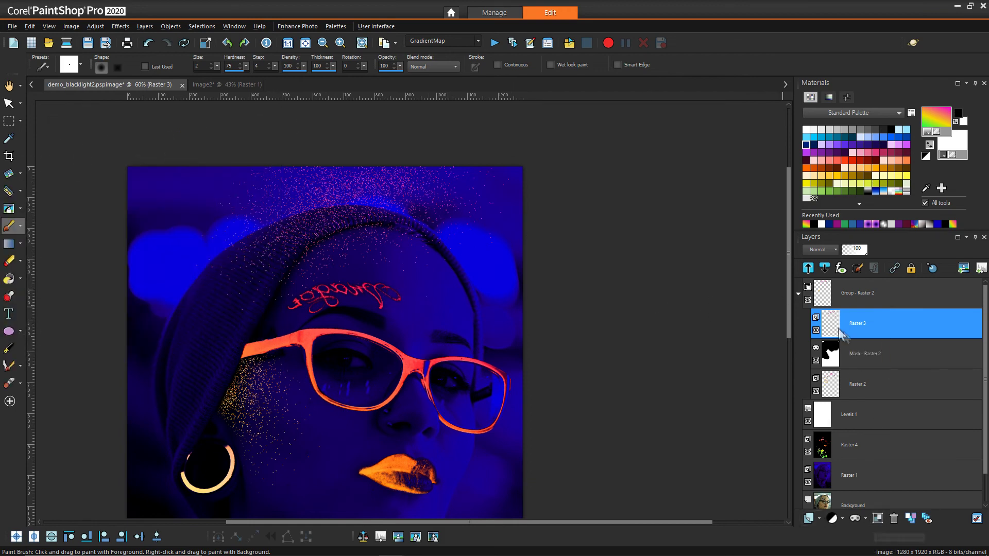
# Give Raster 3 a Show All mask, paint black over the hat's sparkles, and collapse its group.
pyautogui.click(865, 518)
pyautogui.click(876, 435)
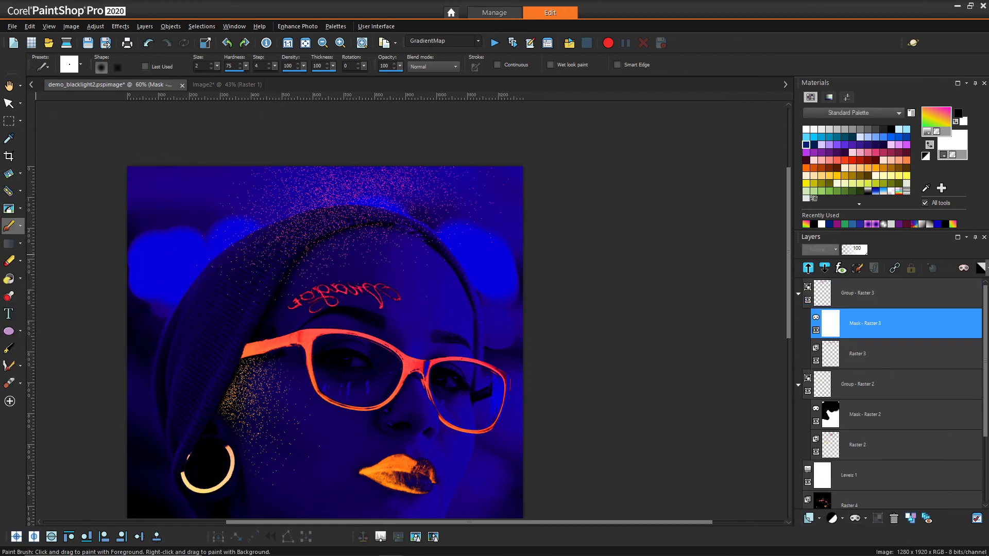
pyautogui.rightClick(934, 116)
pyautogui.click(475, 242)
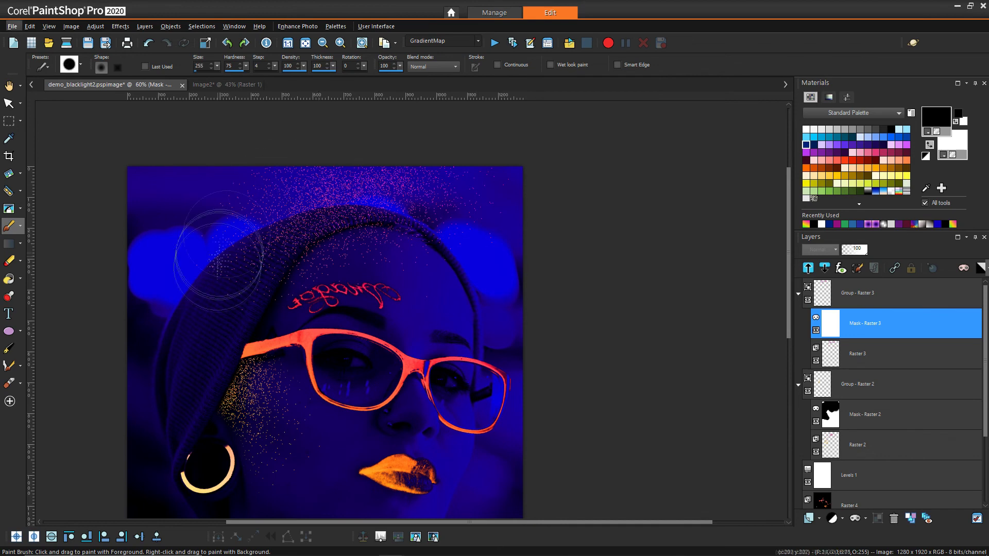
pyautogui.moveTo(211, 221)
pyautogui.mouseDown()
pyautogui.moveTo(222, 279)
pyautogui.moveTo(252, 198)
pyautogui.moveTo(273, 195)
pyautogui.moveTo(452, 179)
pyautogui.moveTo(512, 246)
pyautogui.mouseUp()
pyautogui.scroll(2, 376, 169)
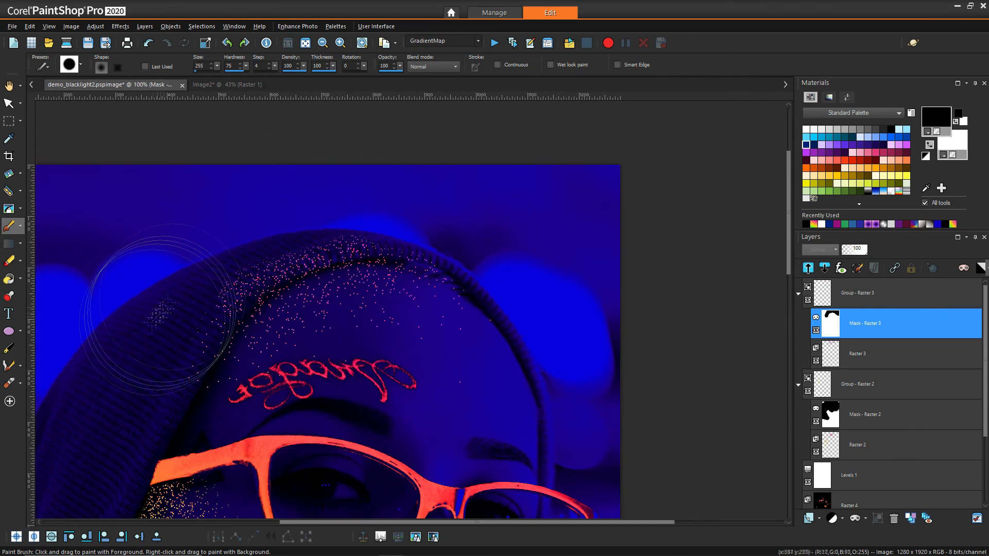
pyautogui.moveTo(340, 198); pyautogui.dragTo(470, 221)
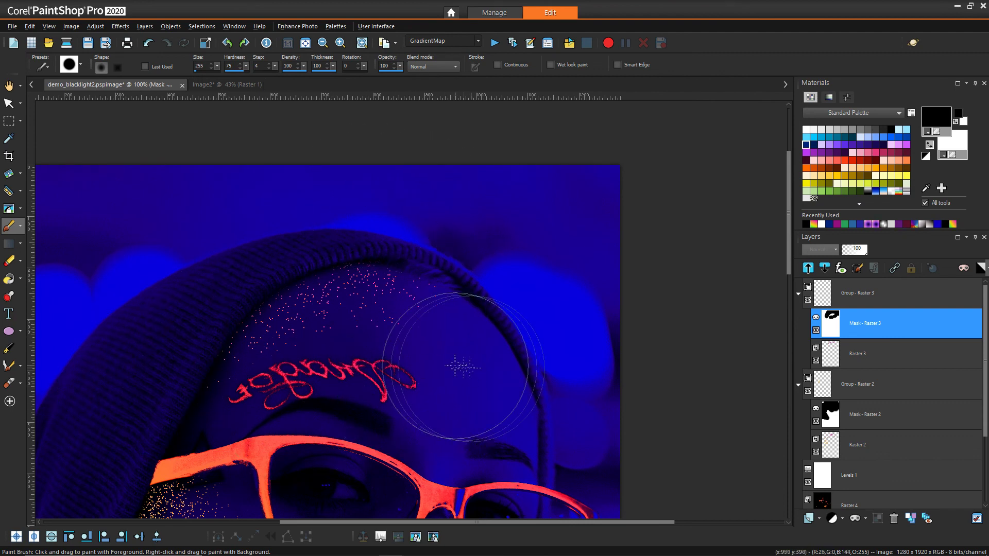
pyautogui.scroll(-3, 420, 411)
pyautogui.scroll(-2, 419, 410)
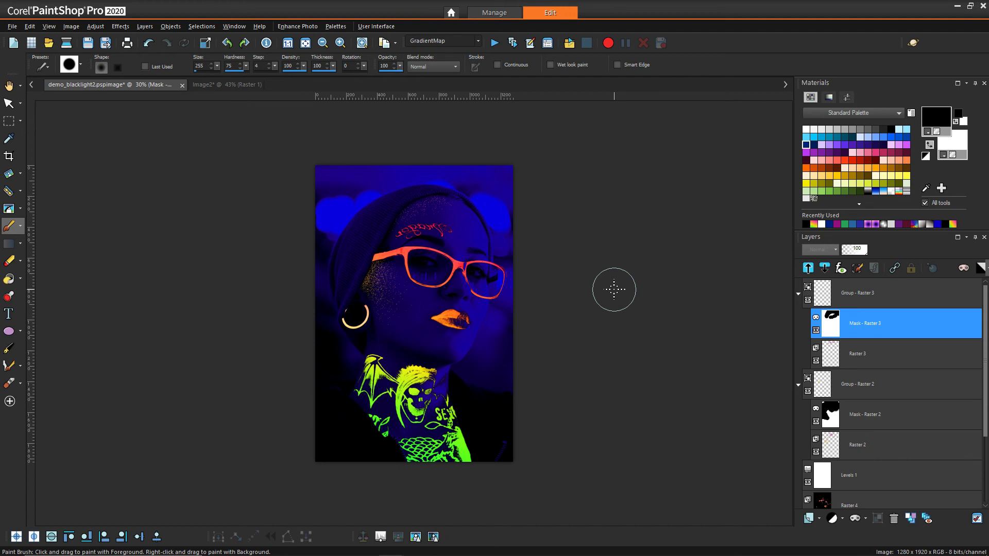
pyautogui.scroll(1, 614, 290)
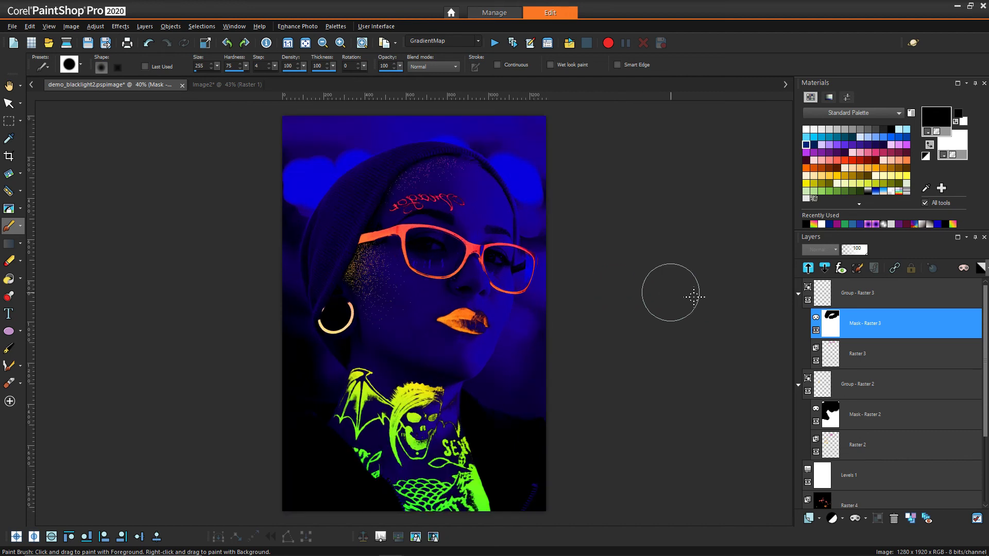
pyautogui.click(798, 294)
# Collapse the Group - Raster 2 layers in the Layers palette.
pyautogui.click(798, 326)
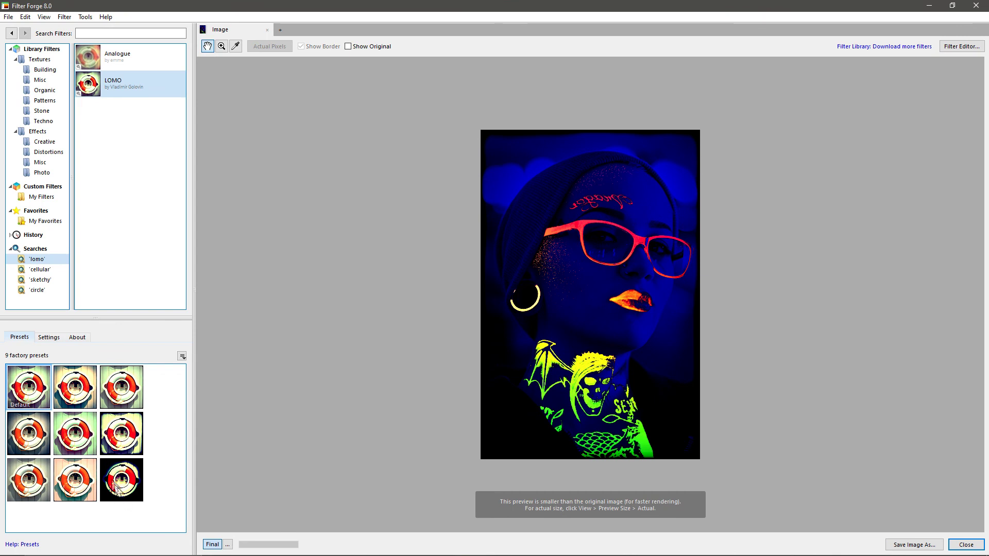
# Try the sixth LOMO preset, then return to the Default LOMO preset.
pyautogui.click(123, 439)
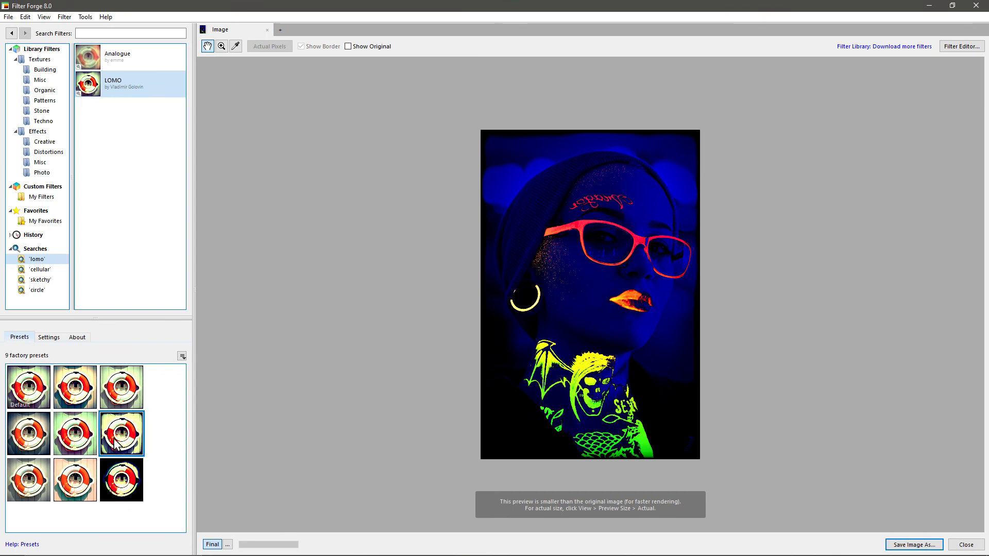
pyautogui.click(17, 392)
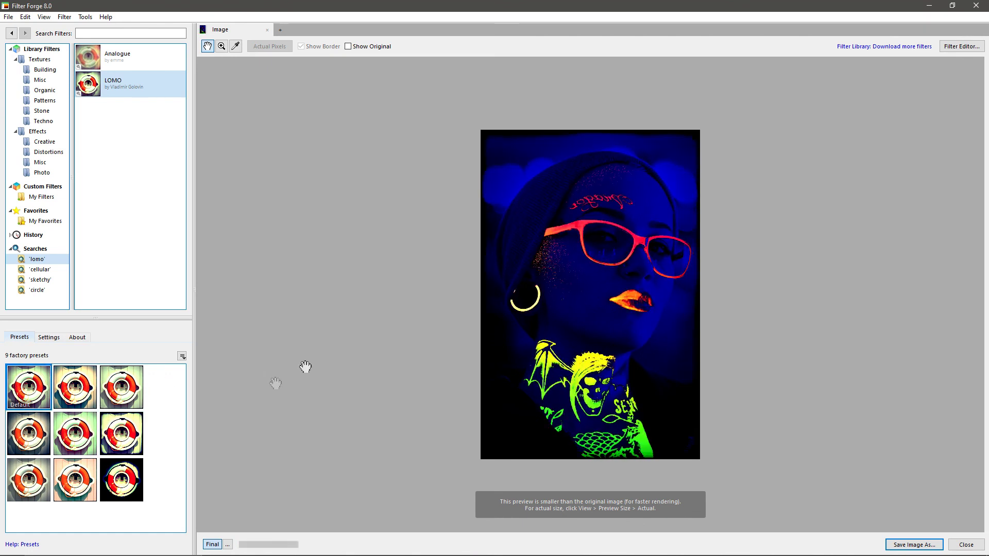